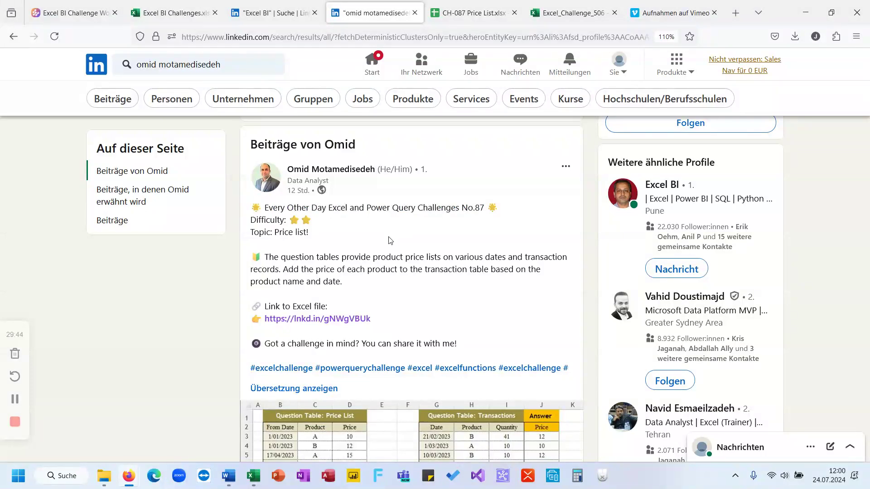
Read the Challenge No. 87 "Price list" post, including its task description, sample tables and the posted XLOOKUP comment
{"action": "triple_click", "coordinate": [367, 208]}
{"action": "left_click", "coordinate": [354, 253]}
{"action": "triple_click", "coordinate": [337, 268]}
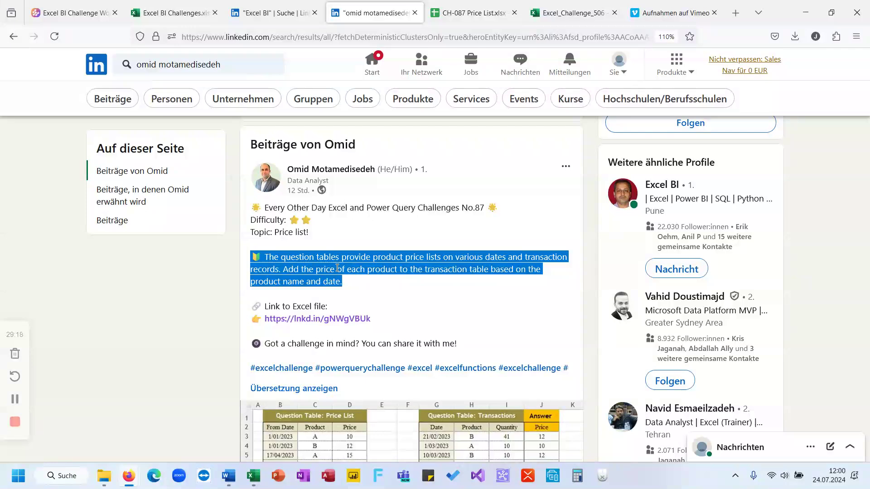
{"action": "double_click", "coordinate": [337, 268]}
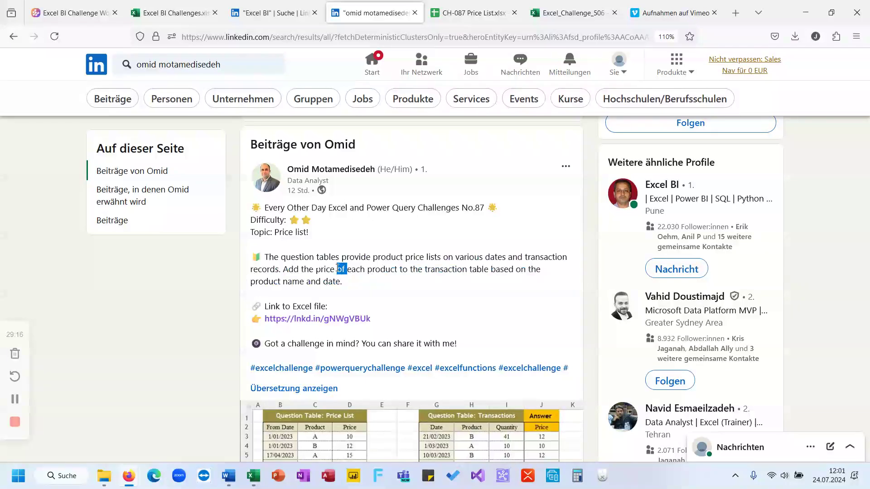
{"action": "scroll", "coordinate": [337, 270], "scroll_direction": "down", "scroll_amount": 3}
{"action": "scroll", "coordinate": [337, 271], "scroll_direction": "down", "scroll_amount": 1}
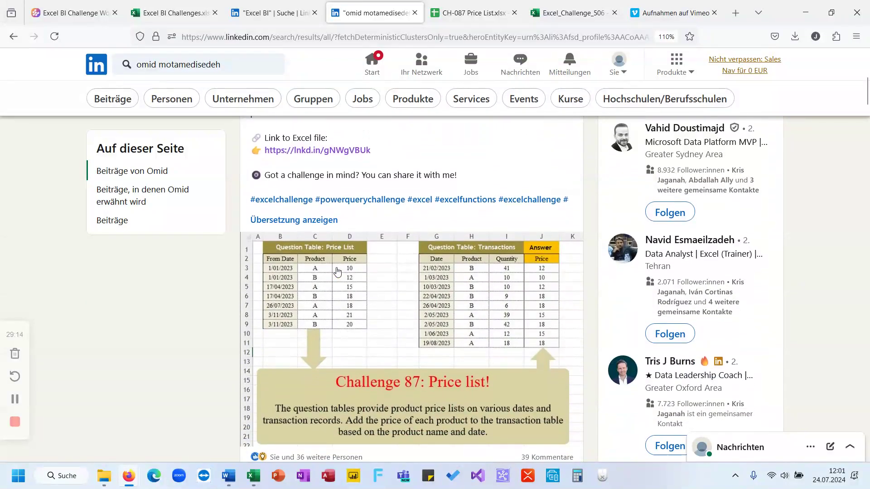
{"action": "scroll", "coordinate": [425, 297], "scroll_direction": "down", "scroll_amount": 8}
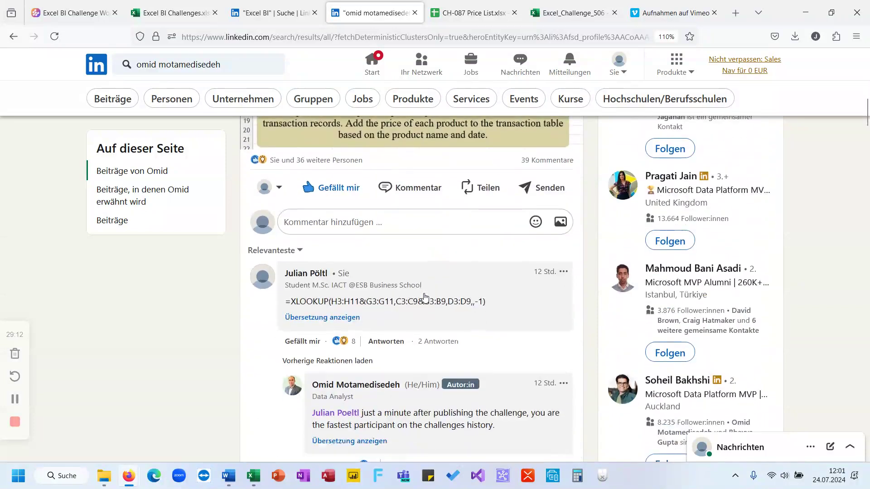
{"action": "scroll", "coordinate": [423, 360], "scroll_direction": "up", "scroll_amount": 8}
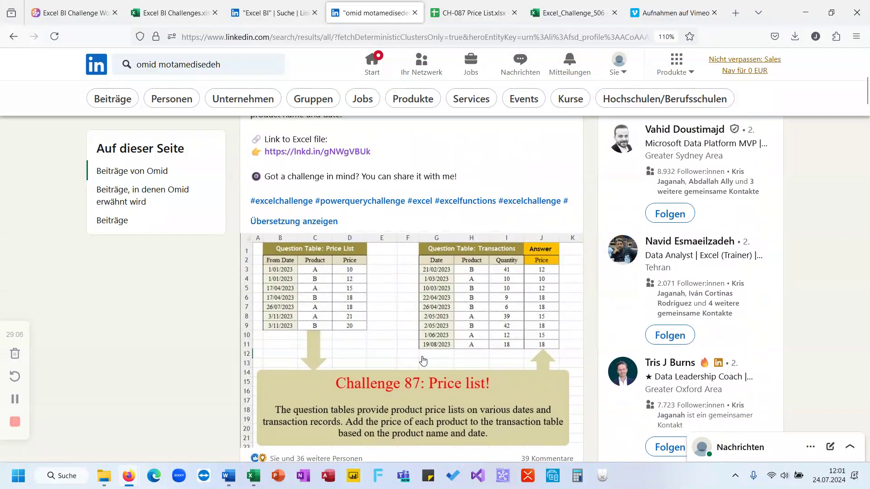
{"action": "scroll", "coordinate": [423, 361], "scroll_direction": "up", "scroll_amount": 1}
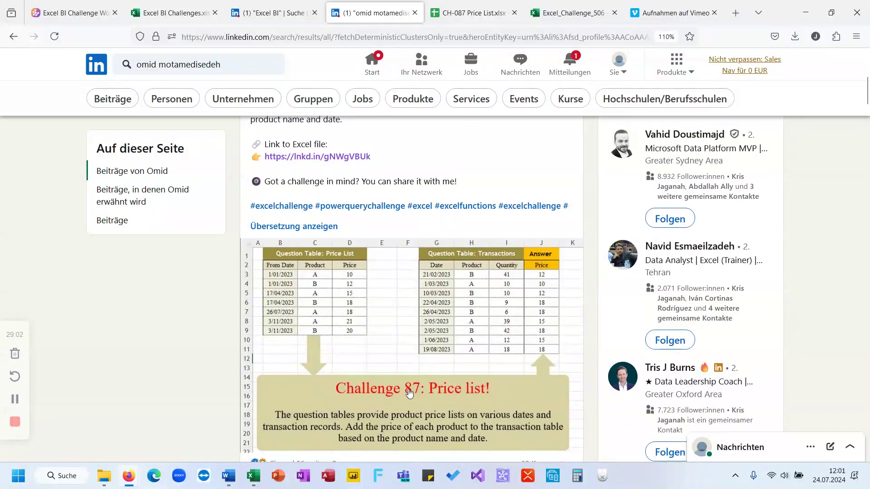
Switch to the CH-087 Price List workbook in Excel
{"action": "mouse_move", "coordinate": [253, 476]}
{"action": "left_click", "coordinate": [395, 429]}
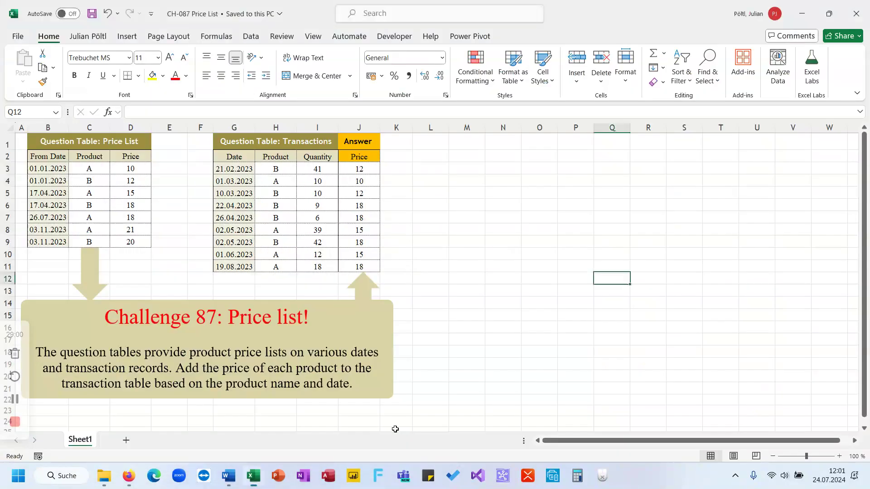
{"action": "left_click", "coordinate": [417, 175]}
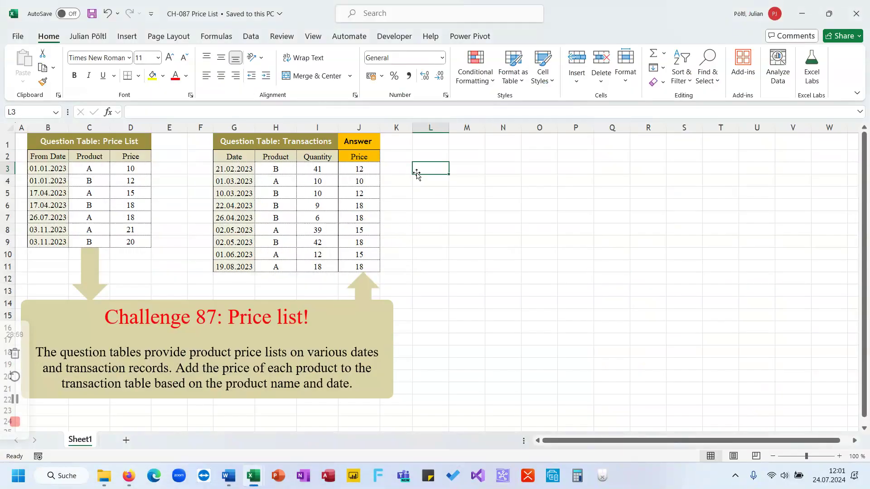
Examine the price list table B3:D9, comparing the start dates, products and prices of its rows
{"action": "left_click", "coordinate": [57, 170]}
{"action": "left_click_drag", "start_coordinate": [57, 170], "coordinate": [127, 240]}
{"action": "left_click_drag", "start_coordinate": [93, 173], "coordinate": [93, 242]}
{"action": "left_click", "coordinate": [57, 170]}
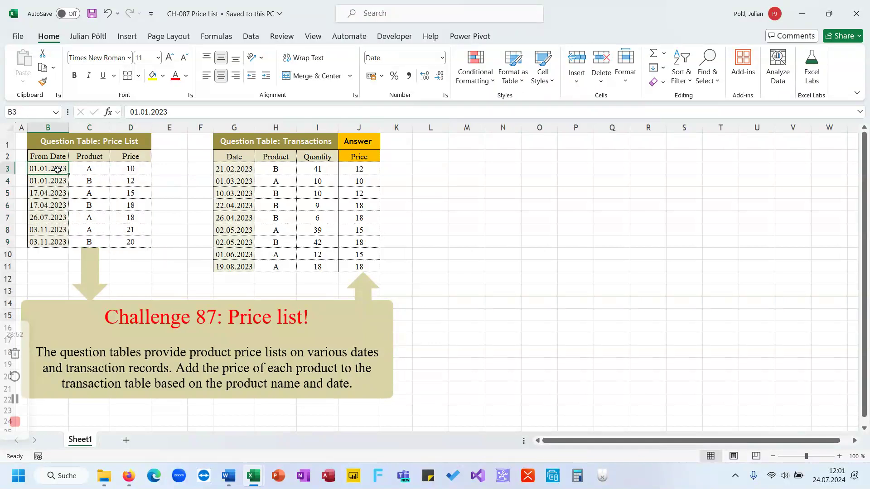
{"action": "left_click", "coordinate": [96, 171]}
{"action": "left_click", "coordinate": [58, 193]}
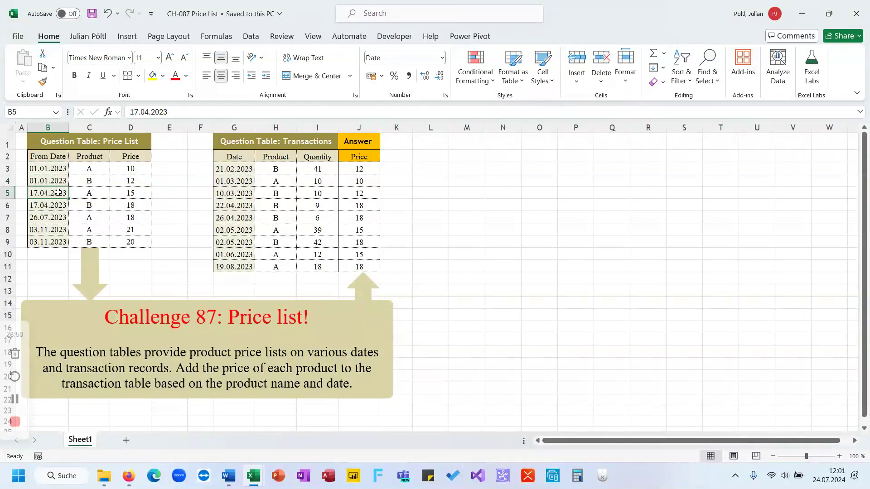
{"action": "left_click", "coordinate": [52, 172]}
{"action": "left_click", "coordinate": [89, 168]}
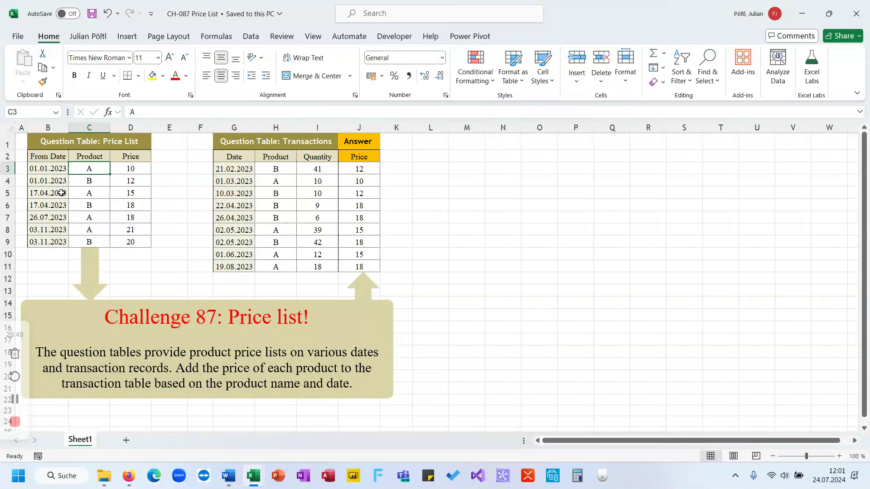
{"action": "left_click", "coordinate": [61, 193]}
{"action": "left_click_drag", "start_coordinate": [59, 170], "coordinate": [59, 180]}
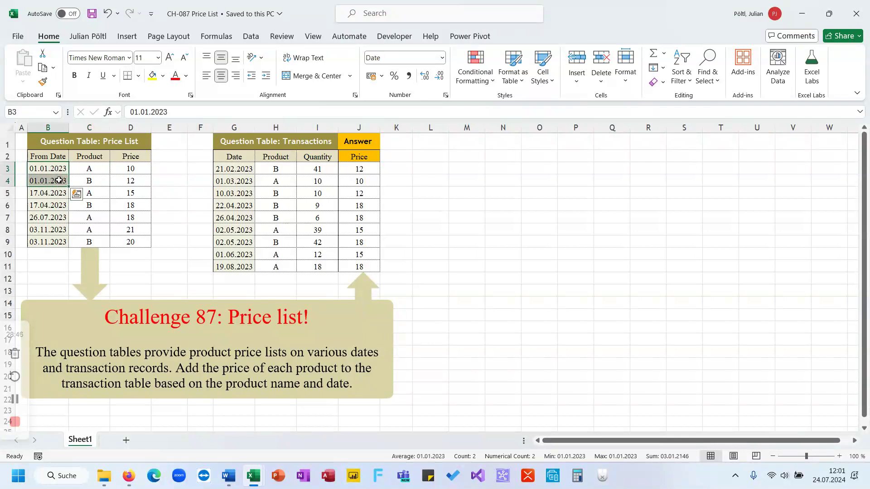
{"action": "left_click", "coordinate": [98, 190]}
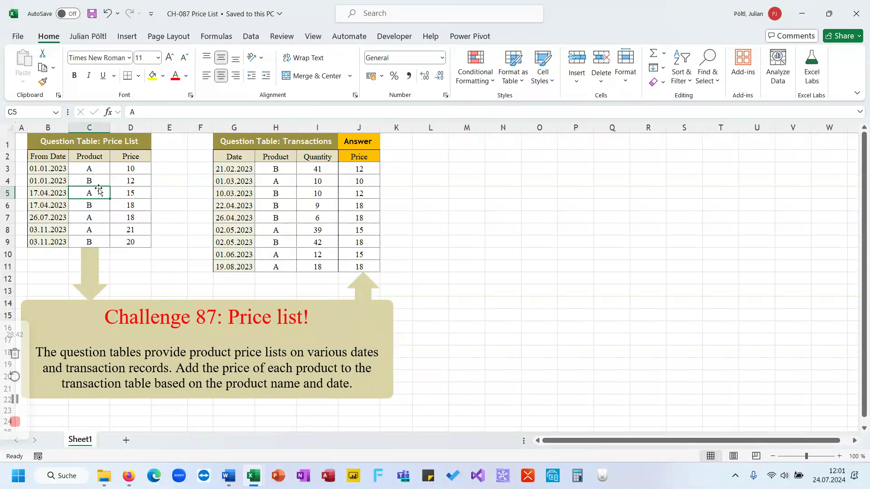
{"action": "left_click", "coordinate": [123, 166]}
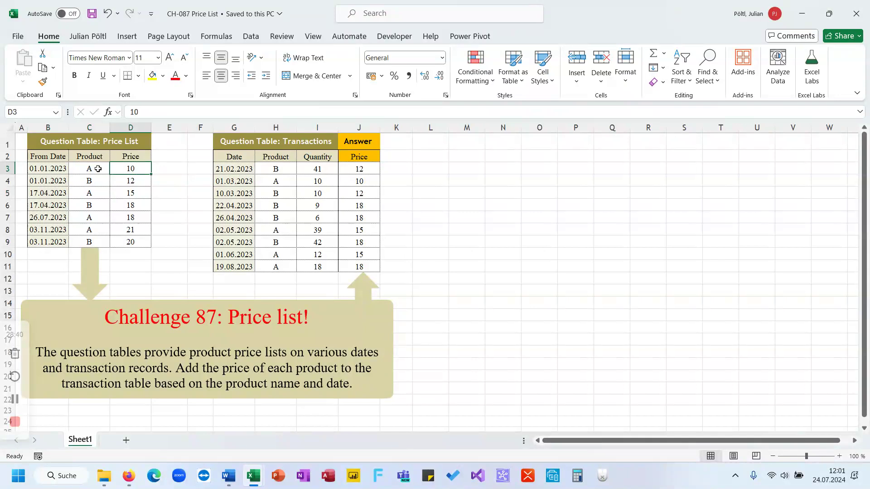
{"action": "left_click", "coordinate": [57, 170]}
{"action": "left_click_drag", "start_coordinate": [58, 169], "coordinate": [120, 171]}
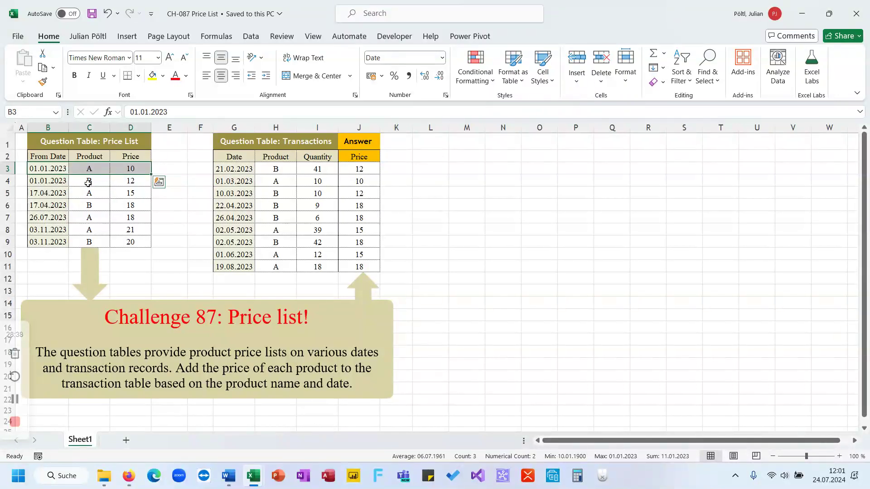
{"action": "left_click_drag", "start_coordinate": [60, 194], "coordinate": [115, 193]}
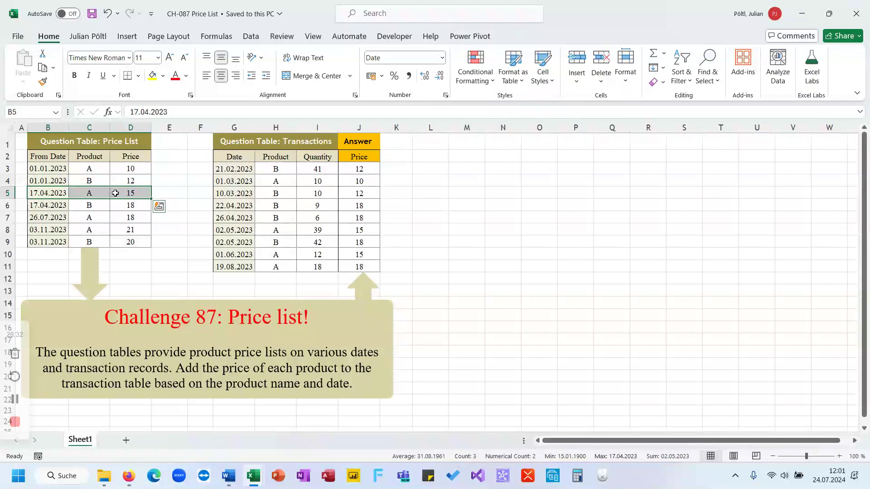
{"action": "left_click", "coordinate": [126, 171]}
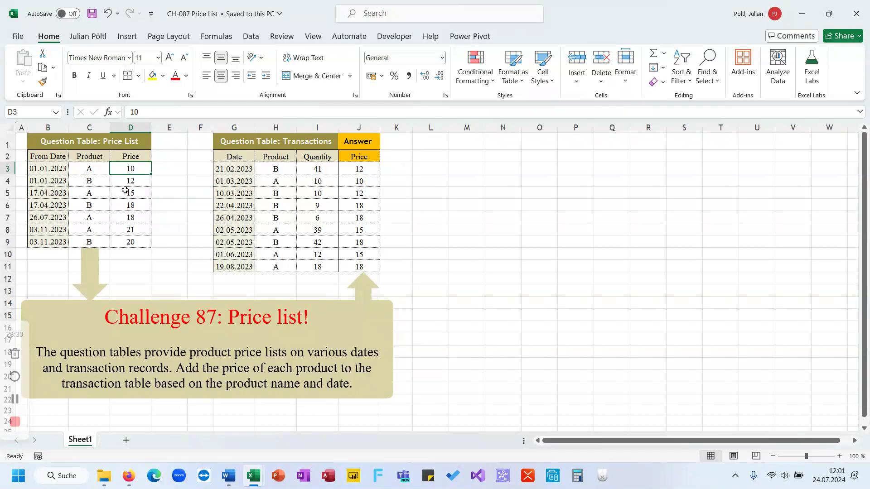
{"action": "left_click", "coordinate": [126, 191]}
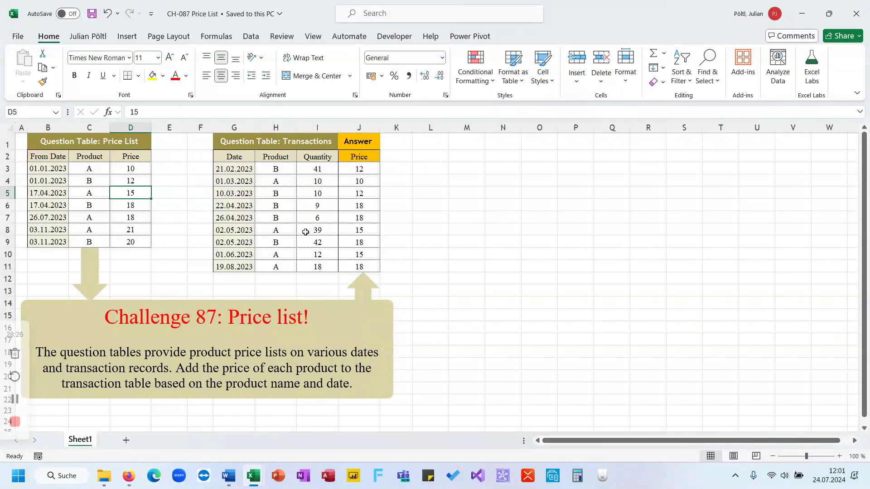
Examine the dates in G3:G11 and the products in H3:H11 of the transactions table
{"action": "left_click_drag", "start_coordinate": [236, 168], "coordinate": [240, 269]}
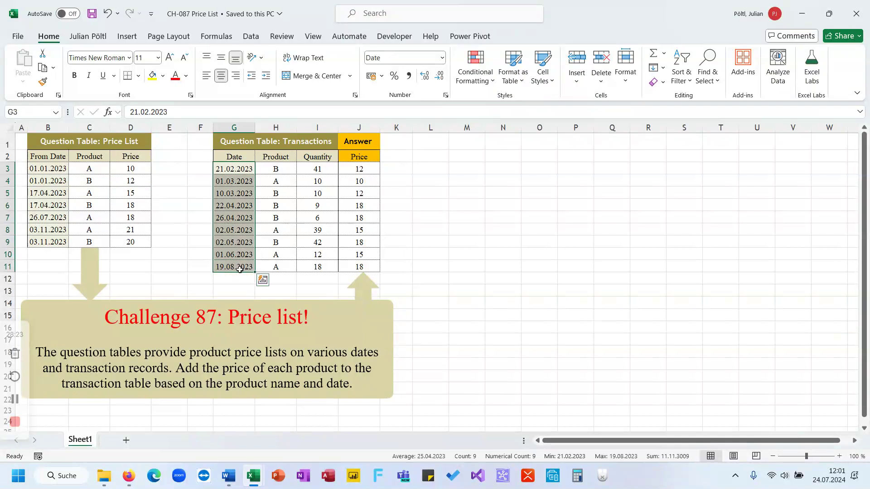
{"action": "left_click", "coordinate": [276, 174]}
{"action": "left_click_drag", "start_coordinate": [277, 176], "coordinate": [276, 268]}
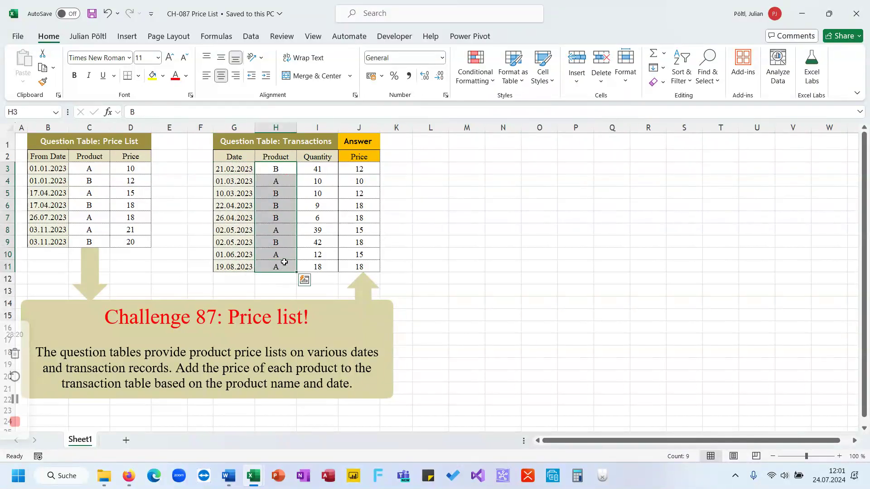
{"action": "left_click", "coordinate": [240, 168]}
{"action": "left_click_drag", "start_coordinate": [241, 202], "coordinate": [245, 272]}
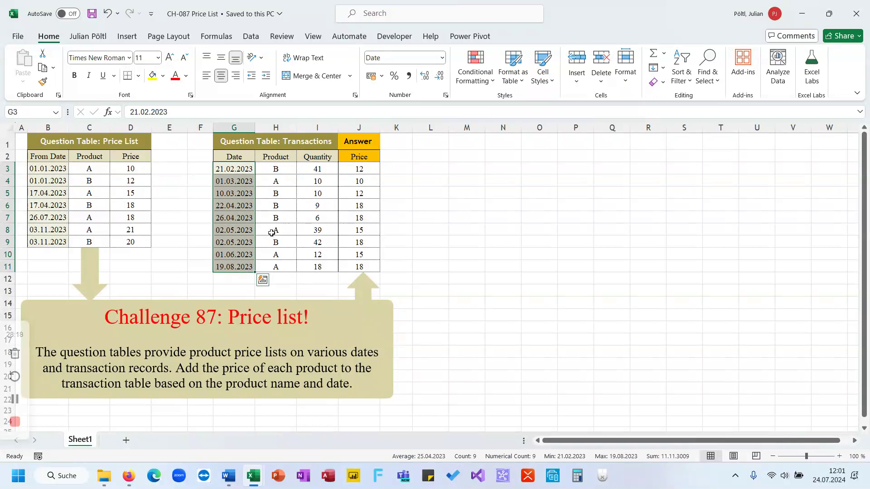
{"action": "left_click", "coordinate": [408, 168]}
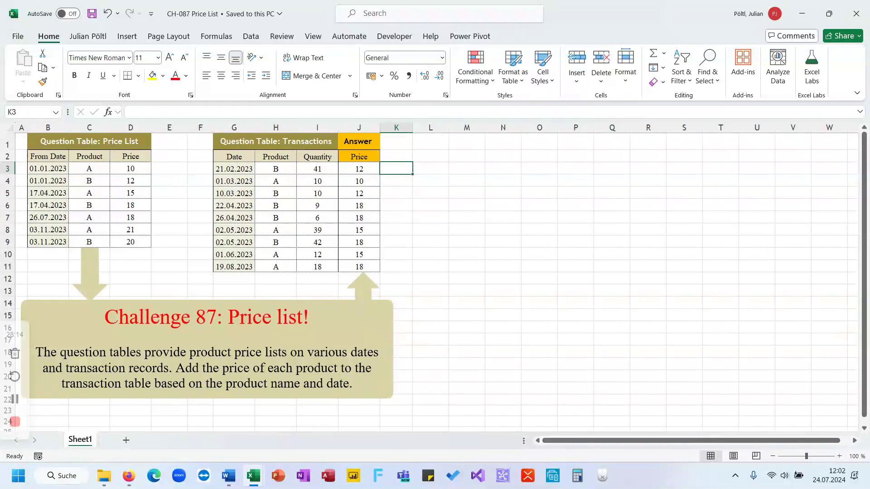
{"action": "type", "text": "="}
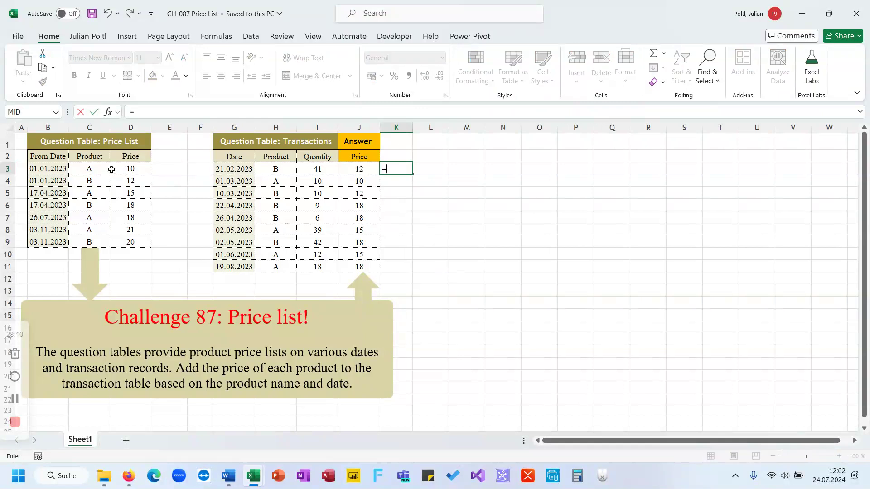
{"action": "left_click_drag", "start_coordinate": [92, 169], "coordinate": [95, 238]}
{"action": "type", "text": "&"}
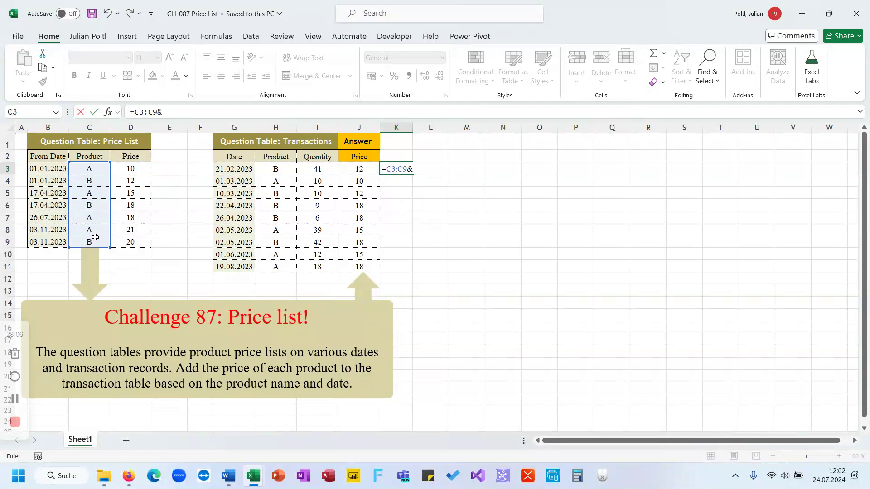
{"action": "key", "text": "Escape"}
Enter the formula =C3:C9&B3:B9 in K3 to combine each price list product with its start date
{"action": "type", "text": "="}
{"action": "left_click_drag", "start_coordinate": [49, 170], "coordinate": [58, 241]}
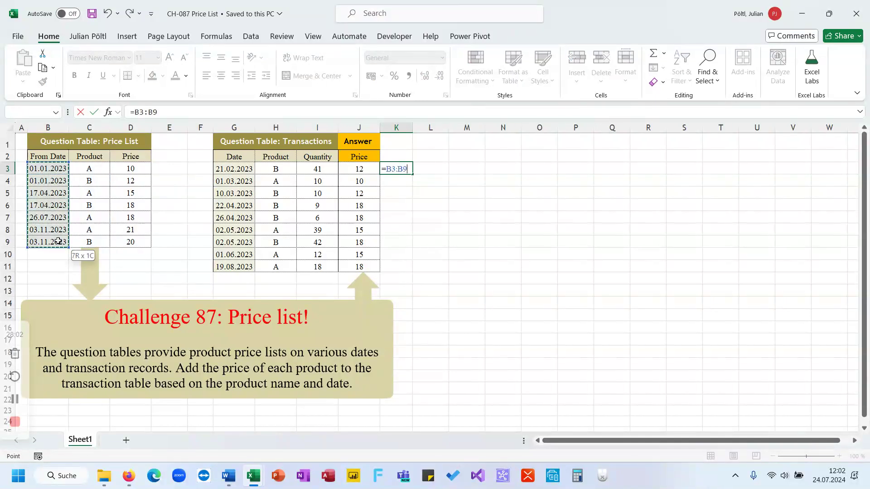
{"action": "key", "text": "BackSpace"}
{"action": "key", "text": "BackSpace"}
{"action": "key", "text": "BackSpace"}
{"action": "key", "text": "BackSpace"}
{"action": "key", "text": "BackSpace"}
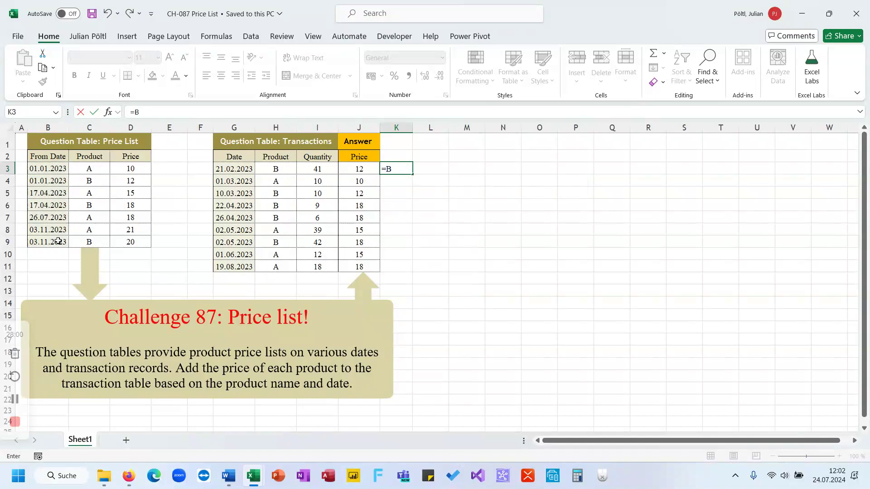
{"action": "left_click_drag", "start_coordinate": [93, 173], "coordinate": [91, 242]}
{"action": "type", "text": "&"}
{"action": "left_click_drag", "start_coordinate": [55, 172], "coordinate": [56, 245]}
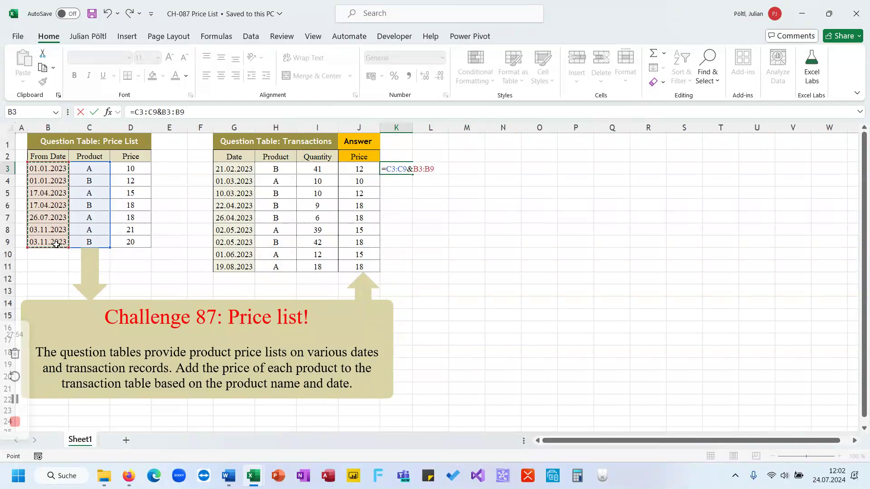
{"action": "key", "text": "Return"}
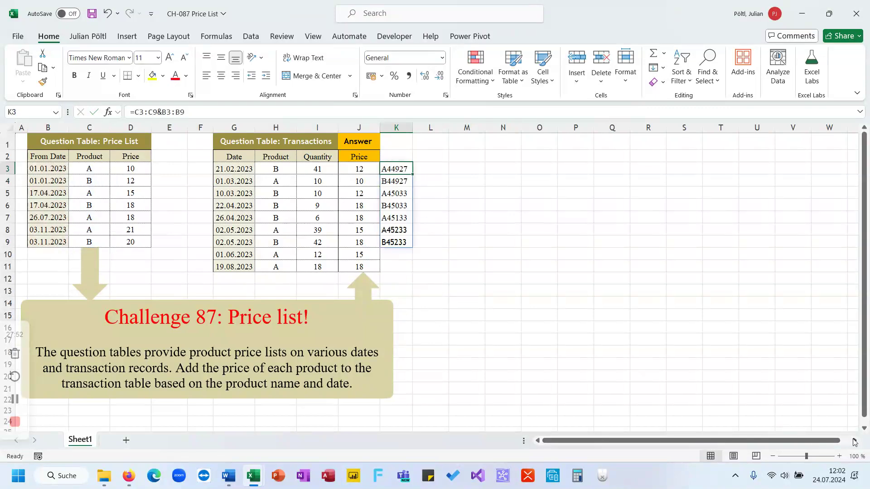
{"action": "left_click", "coordinate": [436, 170]}
{"action": "type", "text": "=xl"}
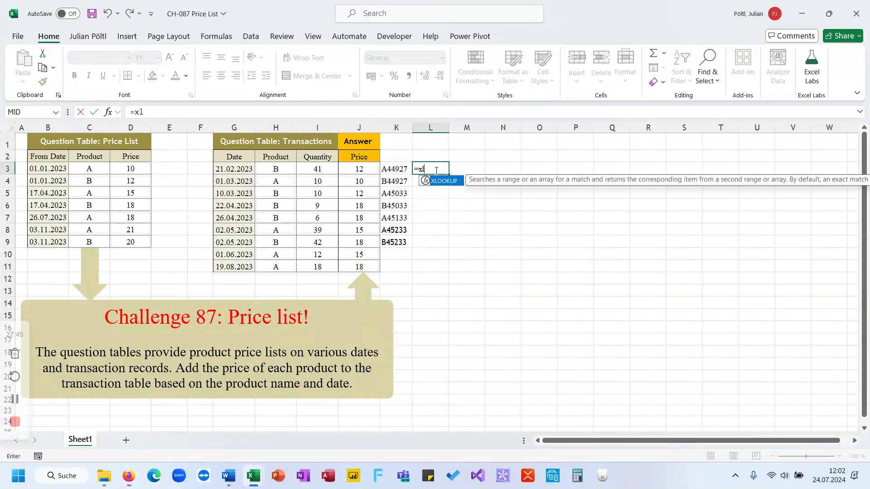
{"action": "key", "text": "Tab"}
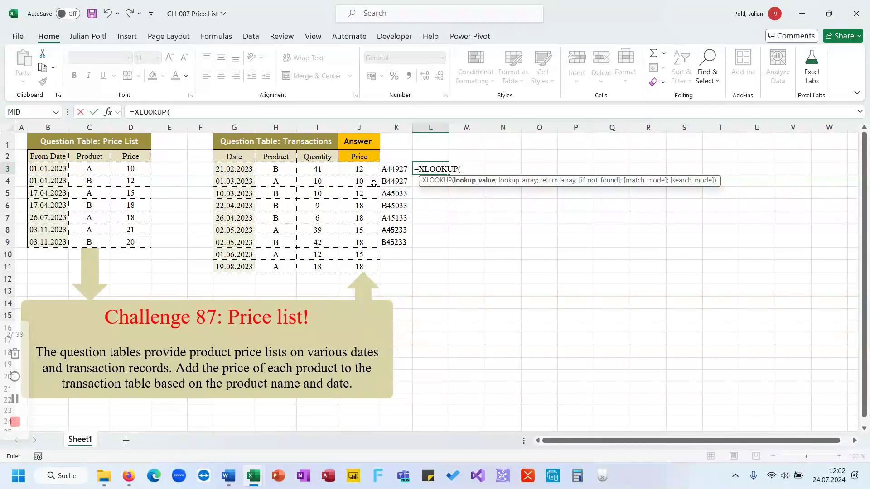
{"action": "type", "text": "&"}
{"action": "double_click", "coordinate": [466, 169]}
{"action": "type", "text": ";&"}
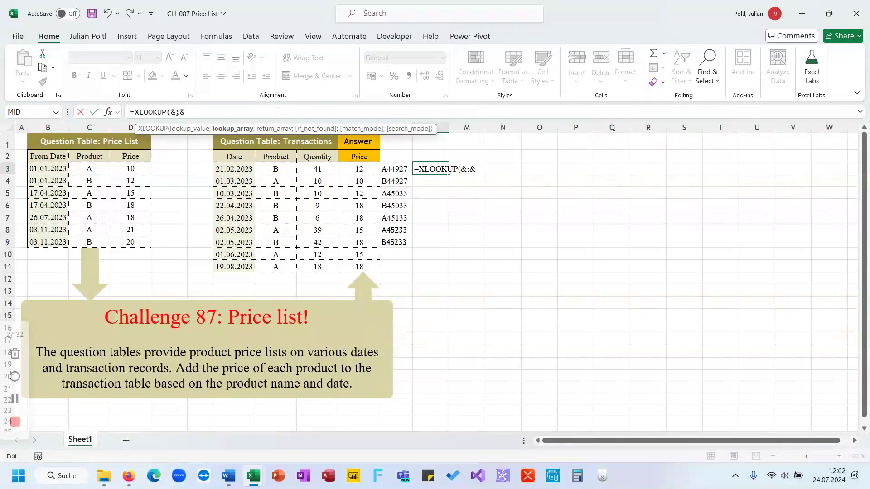
{"action": "left_click", "coordinate": [173, 113]}
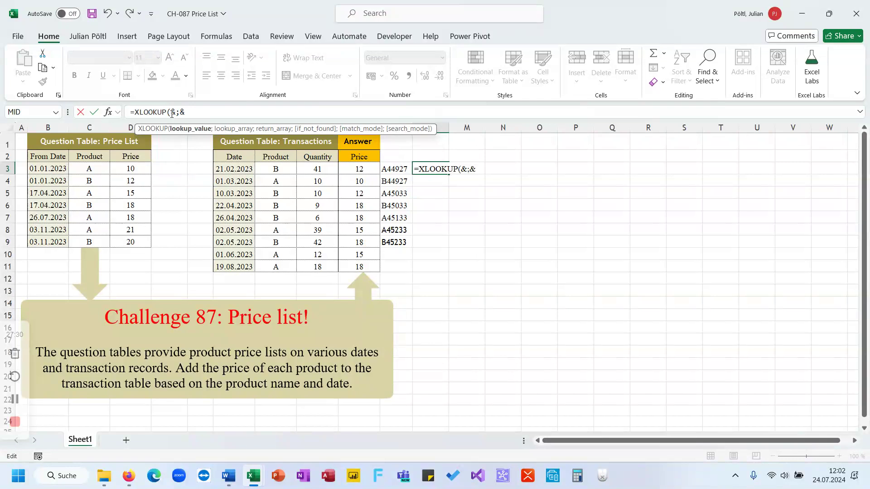
{"action": "left_click", "coordinate": [181, 112]}
{"action": "left_click", "coordinate": [175, 112]}
{"action": "left_click", "coordinate": [184, 112]}
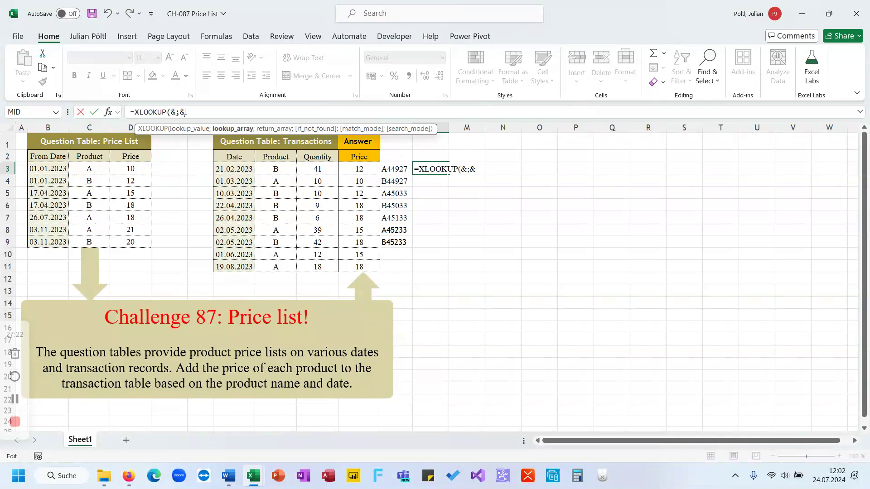
{"action": "key", "text": "Escape"}
Enter the formula =G3:G11&H3:H11 in L3 to combine each transaction's date with its product
{"action": "type", "text": "="}
{"action": "left_click_drag", "start_coordinate": [234, 169], "coordinate": [241, 267]}
{"action": "type", "text": "&"}
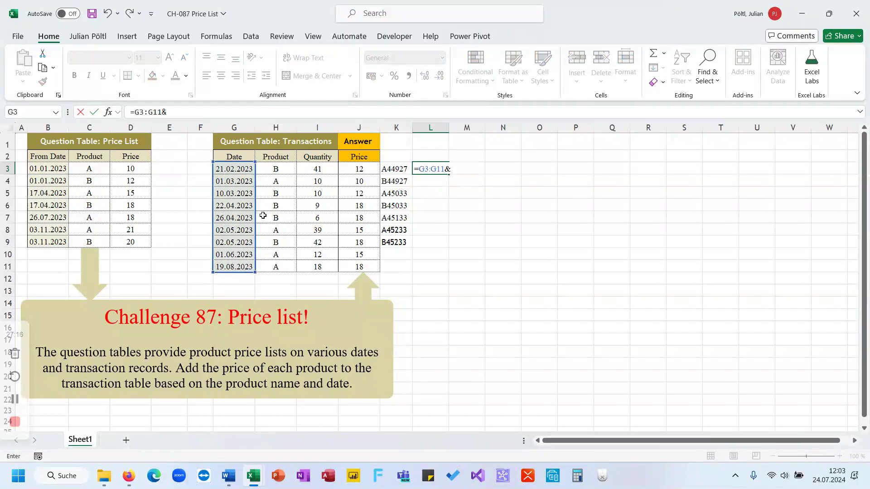
{"action": "left_click_drag", "start_coordinate": [281, 170], "coordinate": [281, 271]}
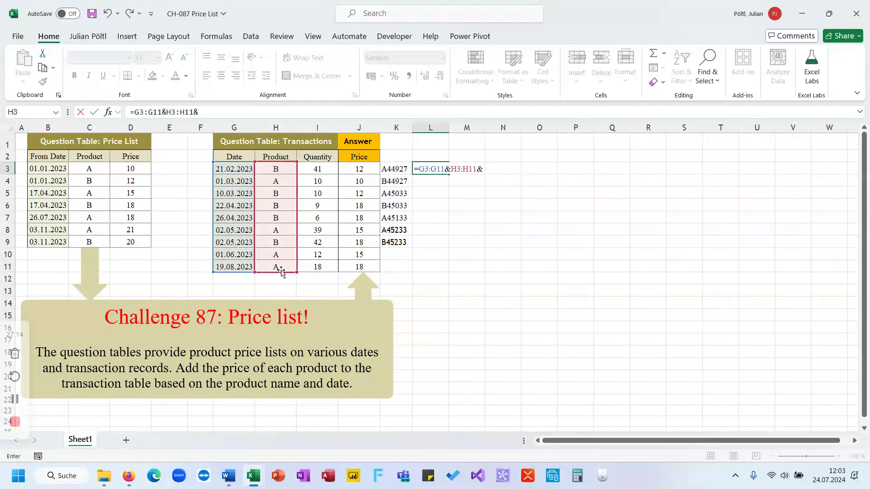
{"action": "type", "text": "&"}
{"action": "key", "text": "BackSpace"}
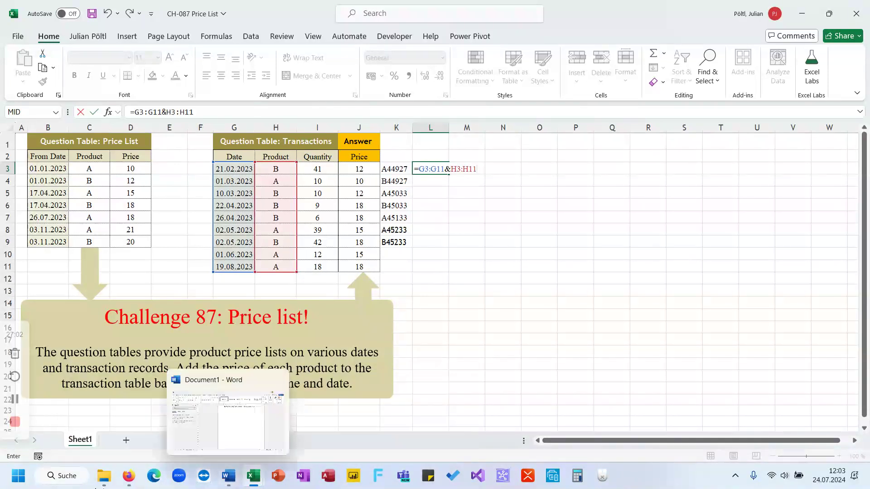
Search Windows for "cheatshe" and clear the search text
{"action": "left_click", "coordinate": [18, 476]}
{"action": "type", "text": "chea"}
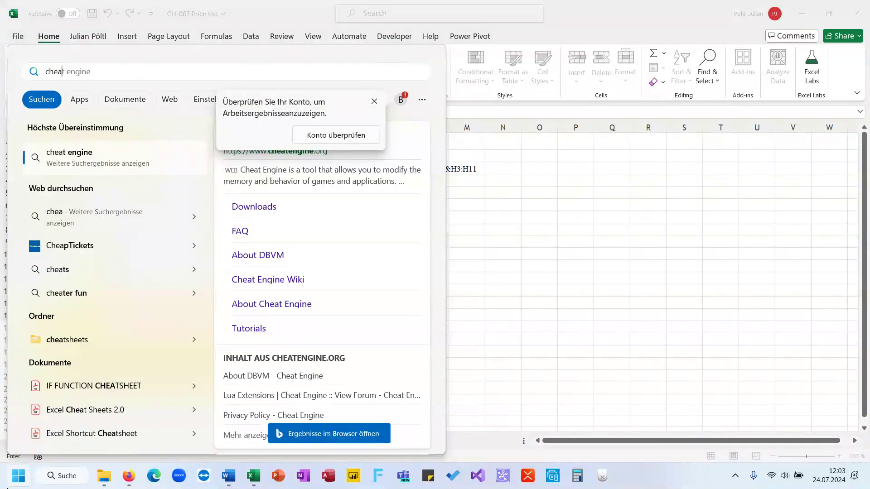
{"action": "type", "text": "tshe"}
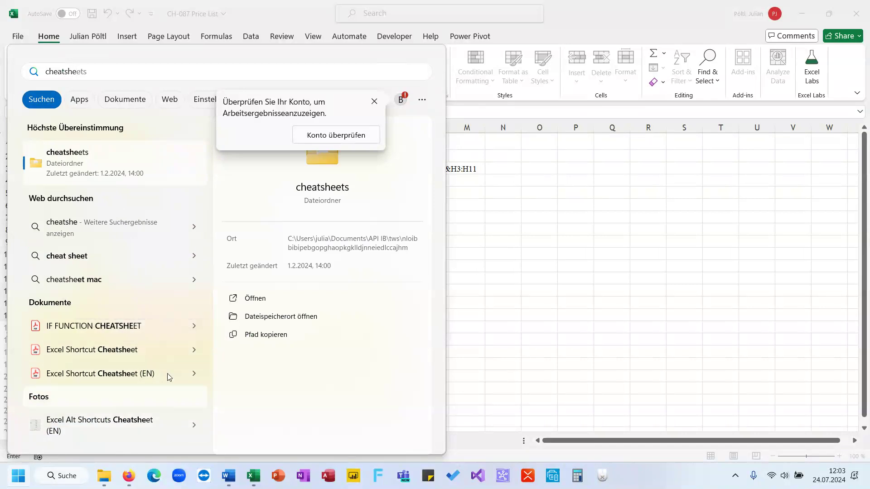
{"action": "key", "text": "BackSpace"}
{"action": "key", "text": "BackSpace"}
{"action": "key", "text": "BackSpace"}
{"action": "key", "text": "BackSpace"}
{"action": "key", "text": "BackSpace"}
{"action": "key", "text": "BackSpace"}
{"action": "key", "text": "BackSpace"}
{"action": "key", "text": "BackSpace"}
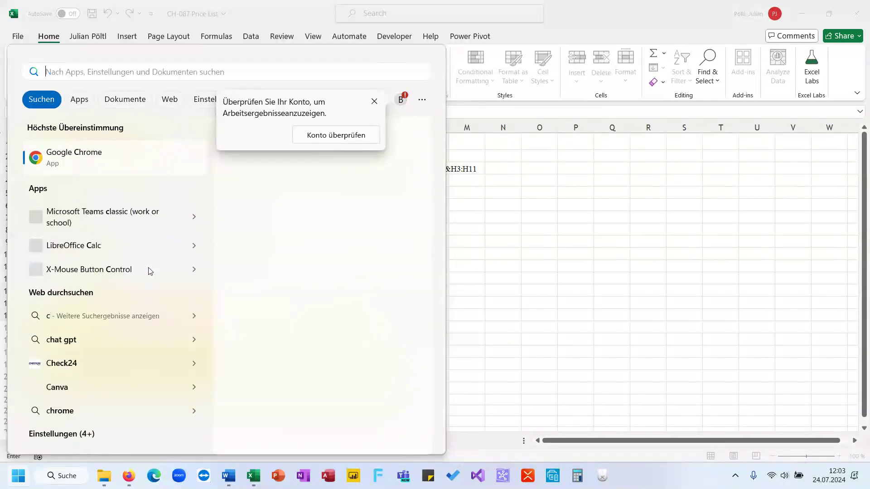
Search Windows for "filter chea" and open the FILTER_XVERWEIS Cheatsheet (Expert) PDF in a maximized window
{"action": "type", "text": "f"}
{"action": "key", "text": "BackSpace"}
{"action": "type", "text": "il"}
{"action": "key", "text": "BackSpace"}
{"action": "key", "text": "BackSpace"}
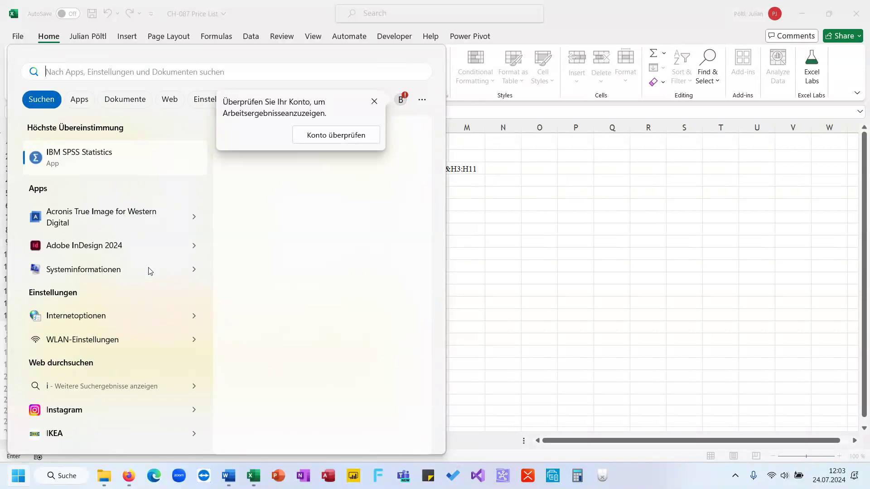
{"action": "type", "text": "filter "}
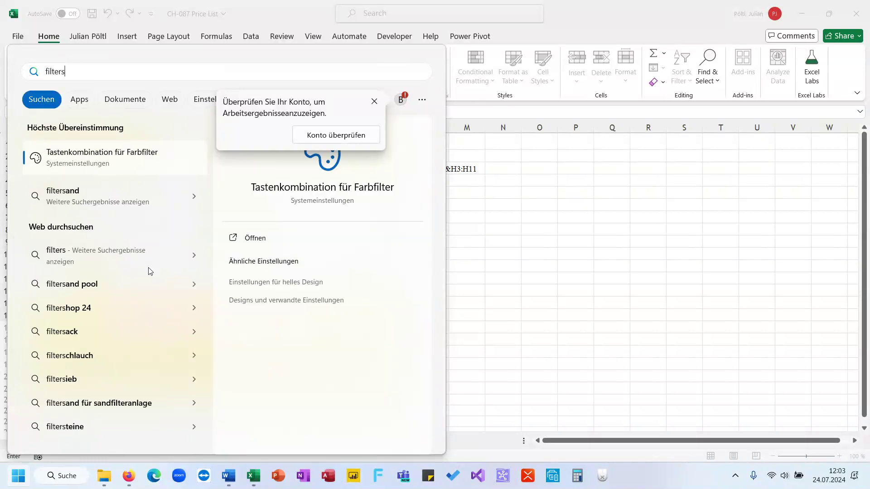
{"action": "type", "text": "chea"}
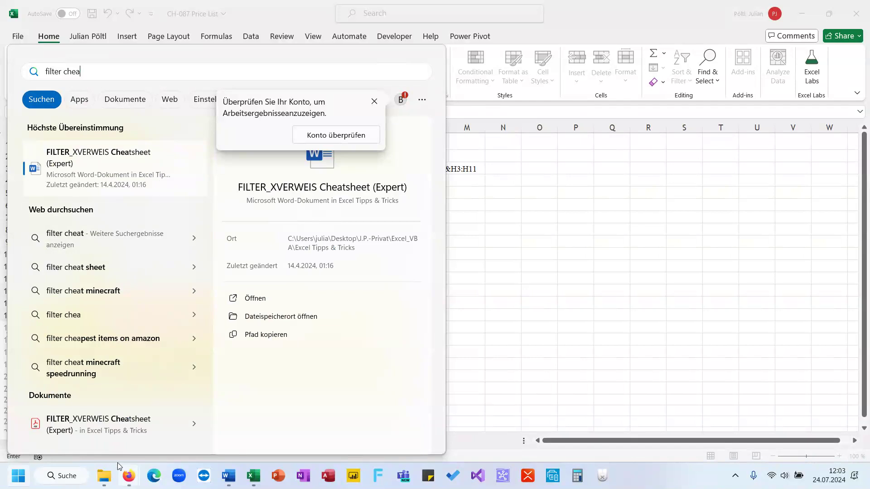
{"action": "left_click", "coordinate": [104, 429]}
{"action": "left_click", "coordinate": [440, 320]}
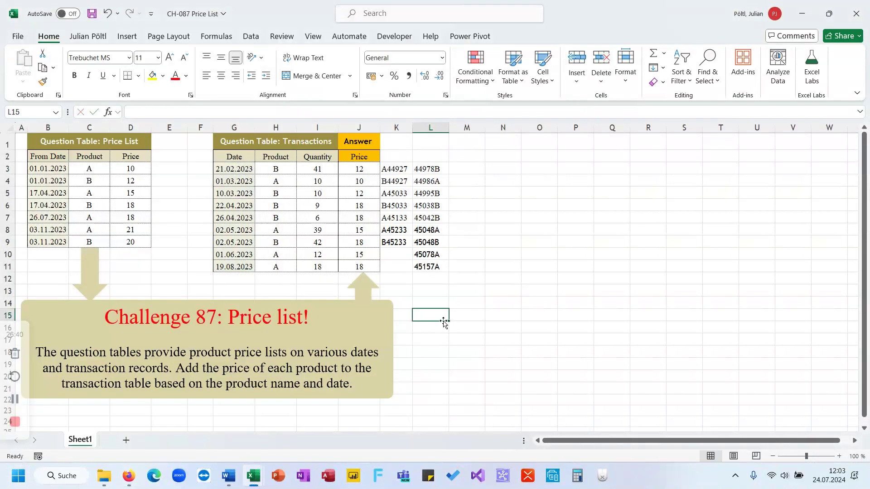
{"action": "left_click", "coordinate": [462, 313]}
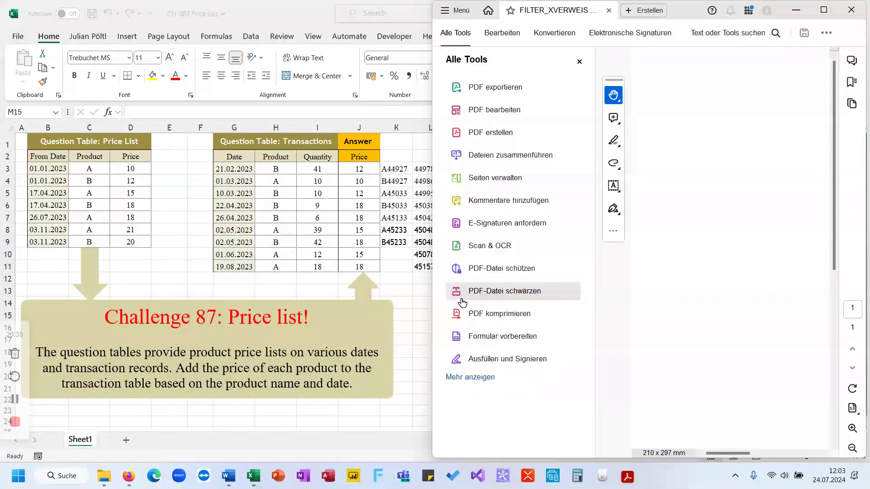
{"action": "left_click", "coordinate": [827, 9]}
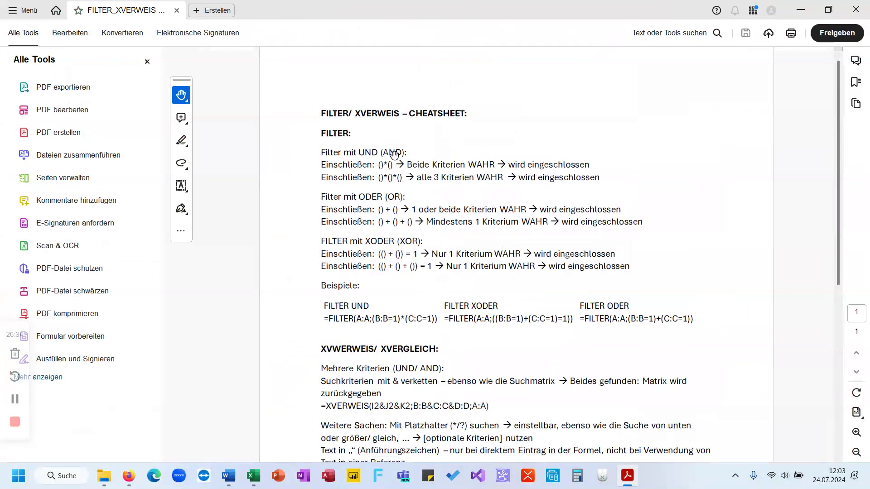
Examine the cheatsheet's XVERWEIS section on multiple AND criteria, including the lookup value, lookup array and return array of its example formula
{"action": "scroll", "coordinate": [414, 322], "scroll_direction": "down", "scroll_amount": 3}
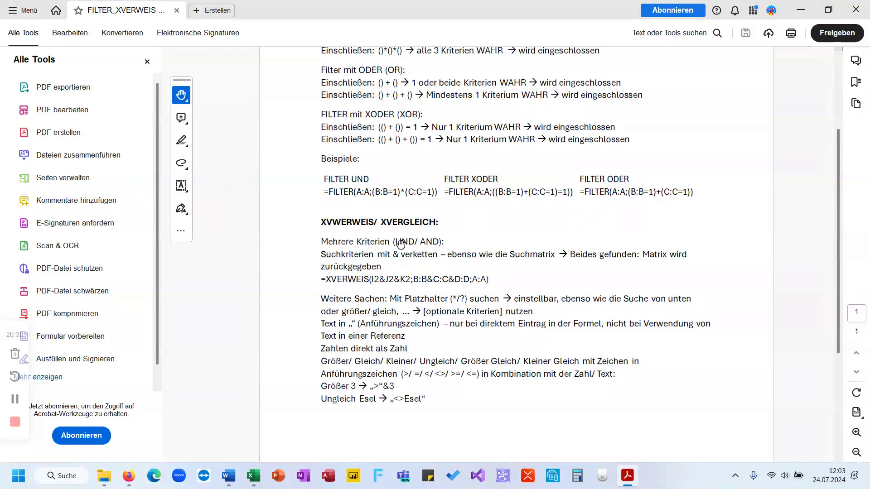
{"action": "left_click_drag", "start_coordinate": [401, 244], "coordinate": [422, 243]}
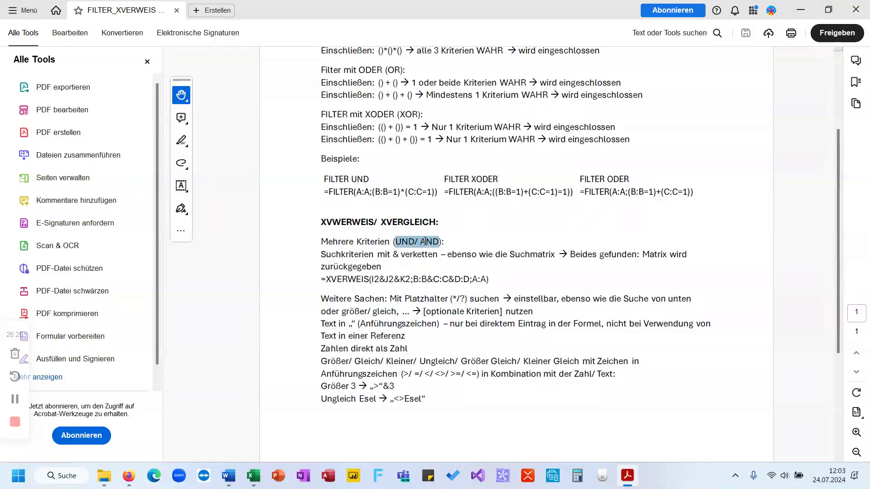
{"action": "double_click", "coordinate": [426, 241]}
{"action": "scroll", "coordinate": [418, 276], "scroll_direction": "up", "scroll_amount": 3}
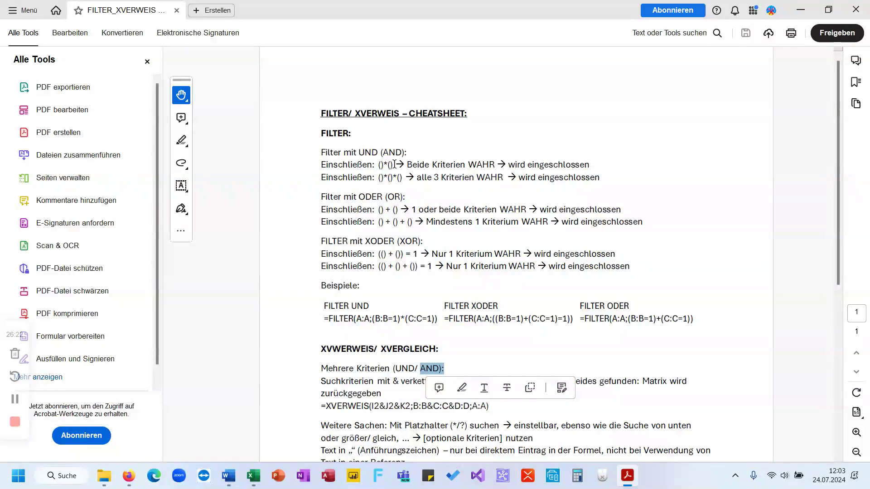
{"action": "scroll", "coordinate": [481, 302], "scroll_direction": "down", "scroll_amount": 2}
{"action": "left_click", "coordinate": [407, 354]}
{"action": "left_click_drag", "start_coordinate": [372, 345], "coordinate": [410, 345]}
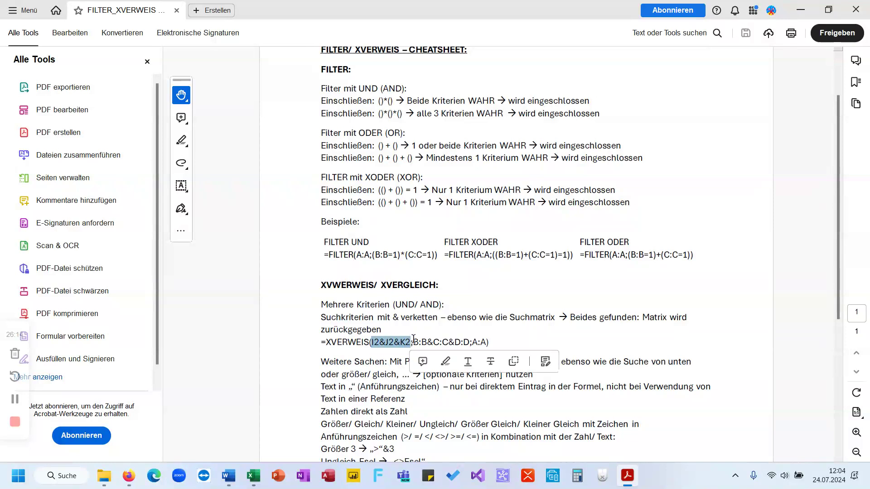
{"action": "left_click", "coordinate": [415, 343]}
{"action": "left_click_drag", "start_coordinate": [415, 343], "coordinate": [468, 345]}
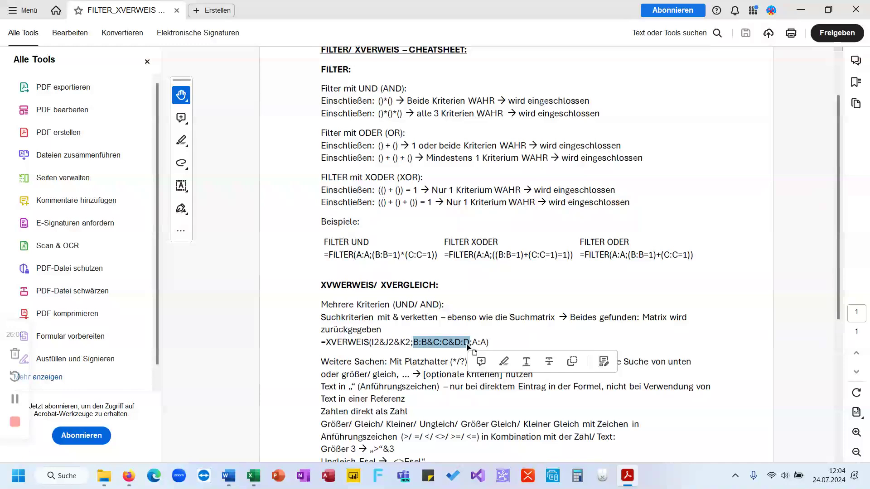
{"action": "left_click_drag", "start_coordinate": [470, 343], "coordinate": [487, 343]}
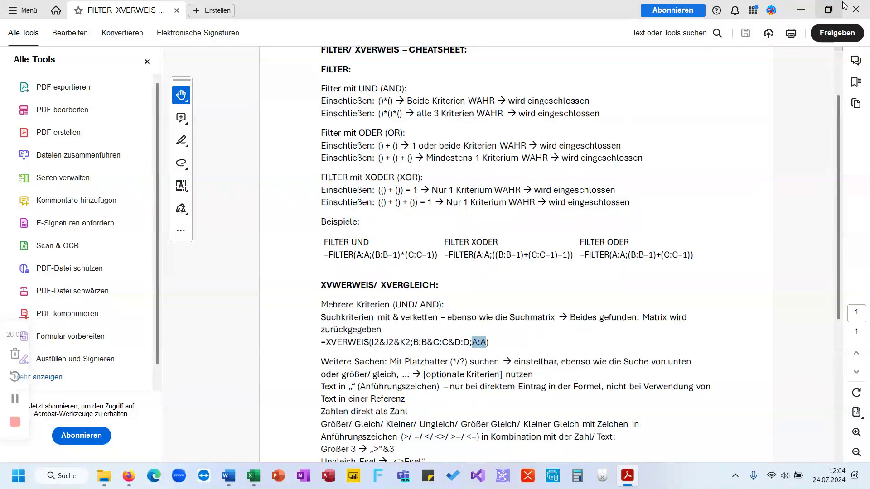
Switch back to the Excel workbook and start an XLOOKUP in M3 with H3:H11&G3:G11 as the lookup value
{"action": "left_click", "coordinate": [800, 10]}
{"action": "left_click", "coordinate": [466, 169]}
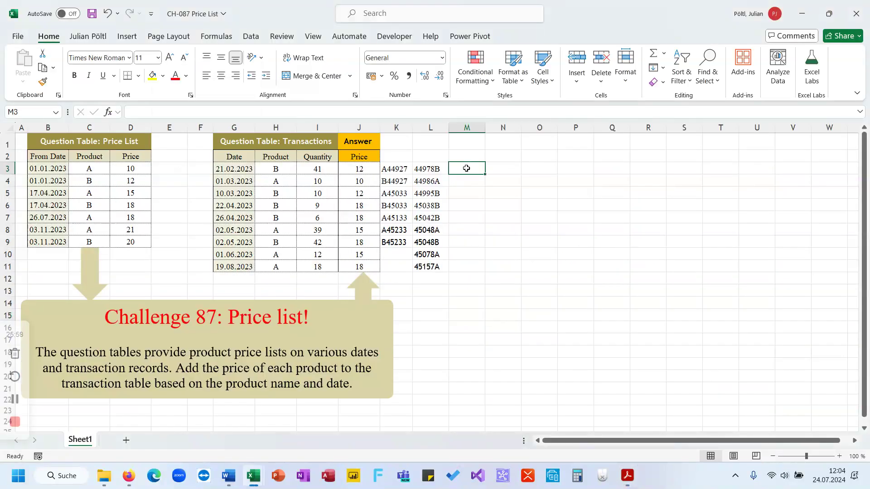
{"action": "type", "text": "=xl"}
{"action": "key", "text": "Tab"}
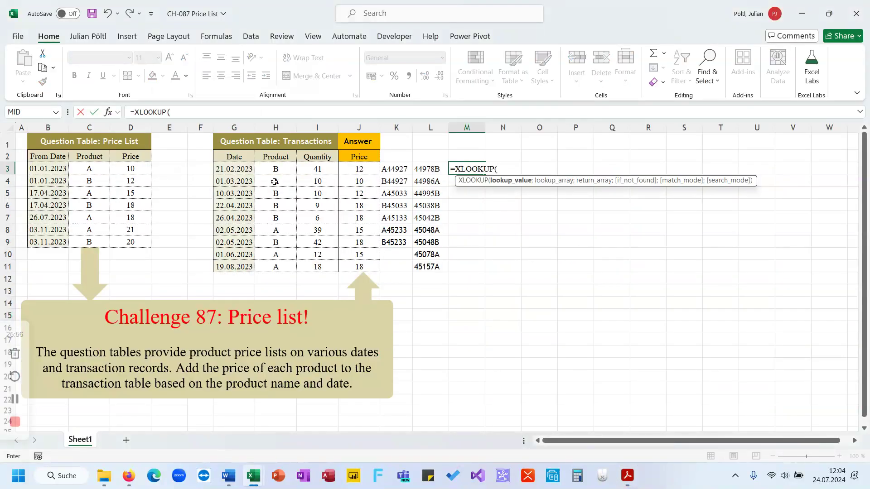
{"action": "left_click_drag", "start_coordinate": [279, 173], "coordinate": [278, 262]}
{"action": "type", "text": "&"}
{"action": "left_click_drag", "start_coordinate": [230, 171], "coordinate": [239, 267]}
{"action": "type", "text": ";"}
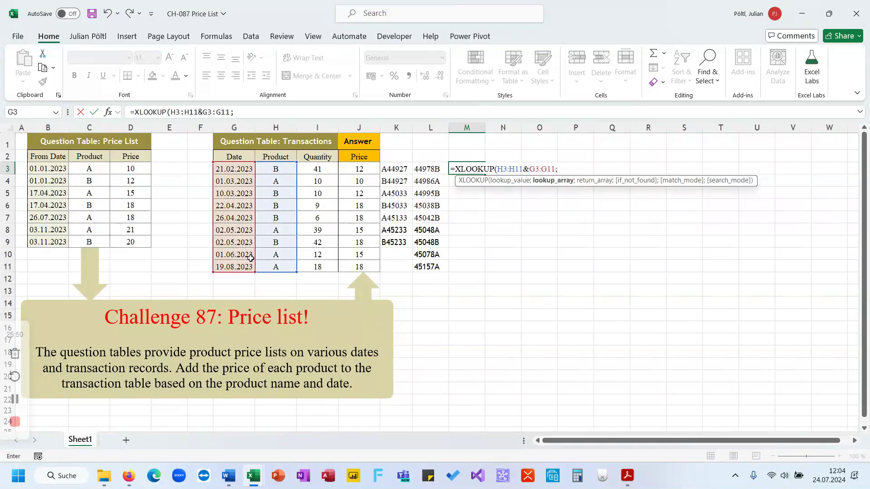
Add K3# as the lookup array and D3:D9 as the return array of the XLOOKUP in M3
{"action": "left_click", "coordinate": [404, 170]}
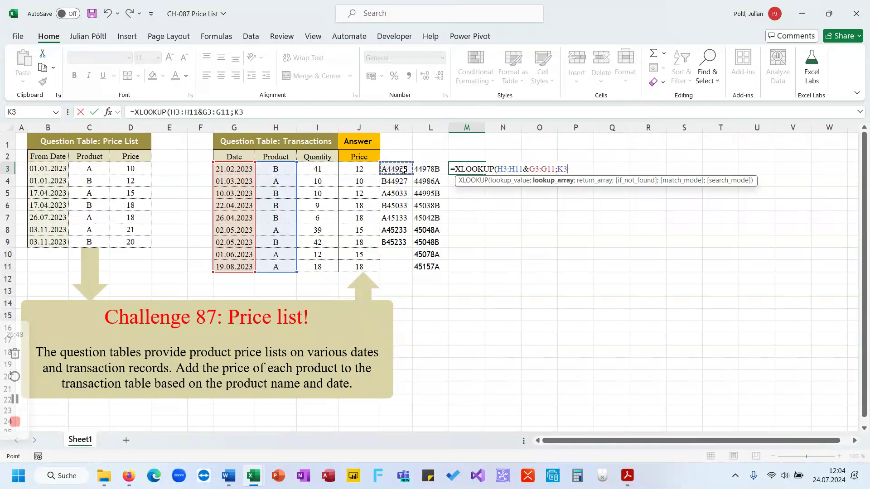
{"action": "type", "text": "#;"}
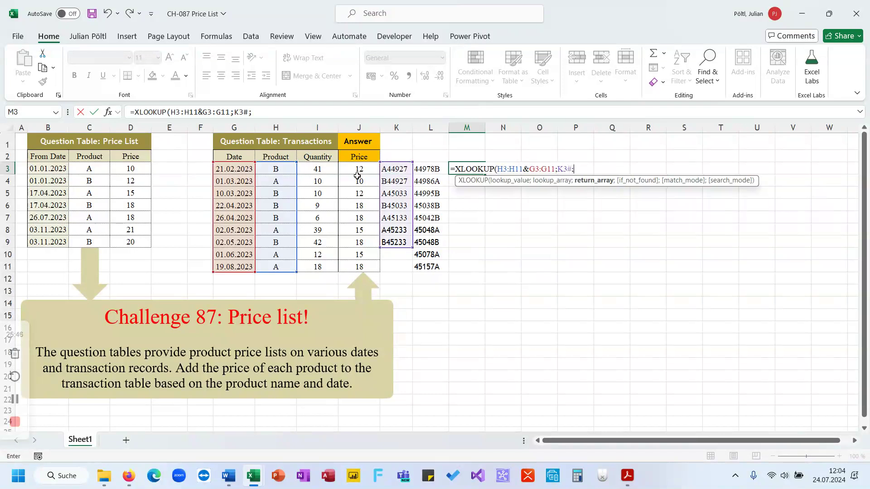
{"action": "left_click_drag", "start_coordinate": [117, 166], "coordinate": [130, 243]}
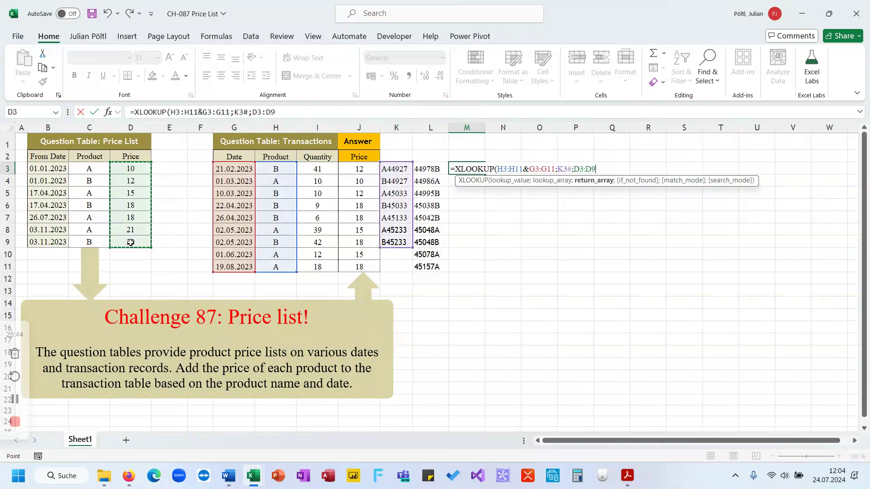
{"action": "type", "text": ";"}
{"action": "key", "text": "BackSpace"}
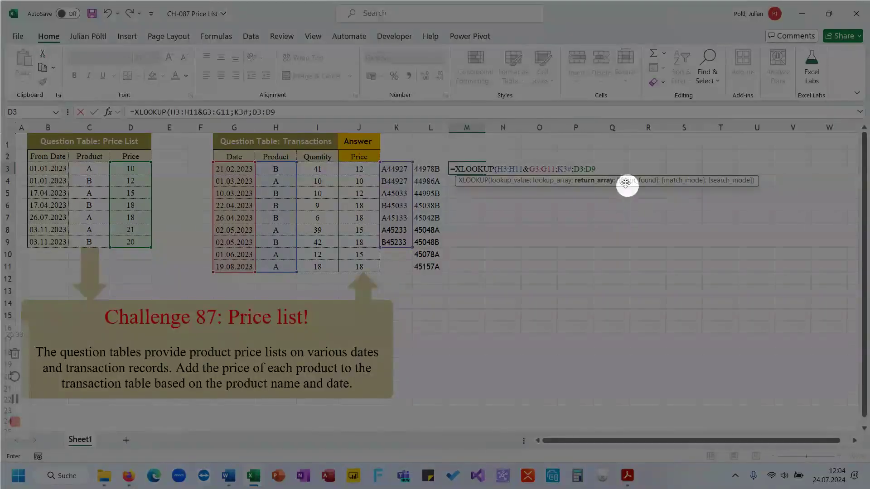
Skip the if_not_found argument, set the match mode to -1 (exact match or next smaller item), and complete the XLOOKUP in M3
{"action": "left_click", "coordinate": [541, 113]}
{"action": "type", "text": ";;;"}
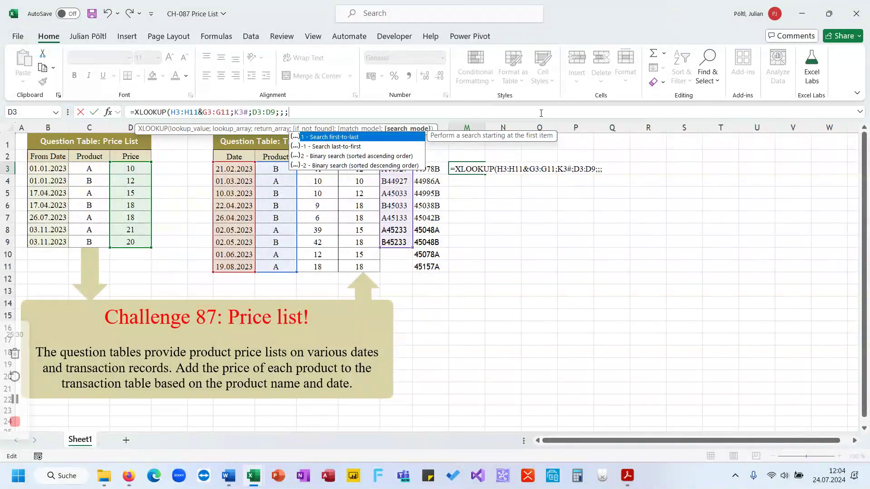
{"action": "key", "text": "BackSpace"}
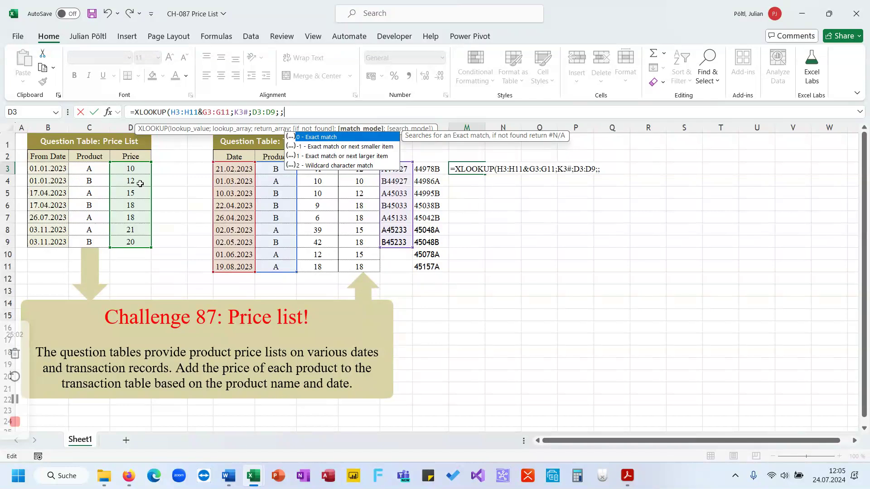
{"action": "key", "text": "Down"}
{"action": "key", "text": "Up"}
{"action": "key", "text": "Down"}
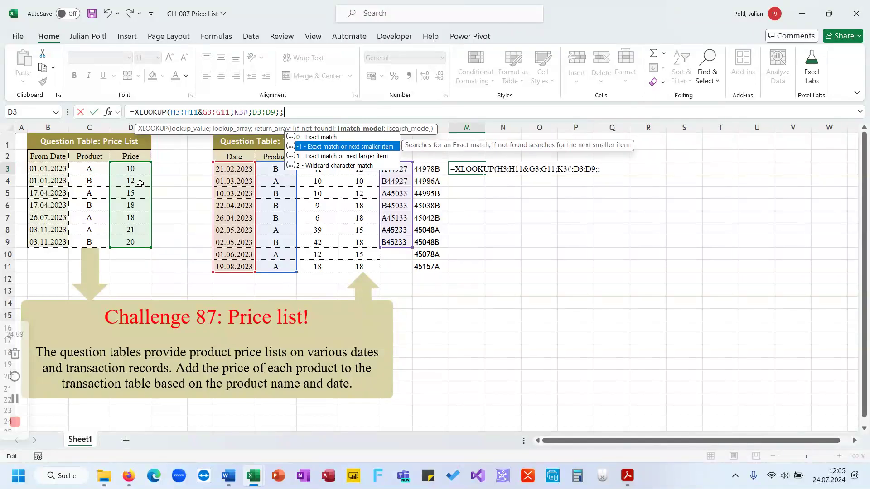
{"action": "key", "text": "Up"}
{"action": "key", "text": "Down"}
{"action": "key", "text": "Up"}
{"action": "key", "text": "Down"}
{"action": "key", "text": "Tab"}
{"action": "type", "text": ")"}
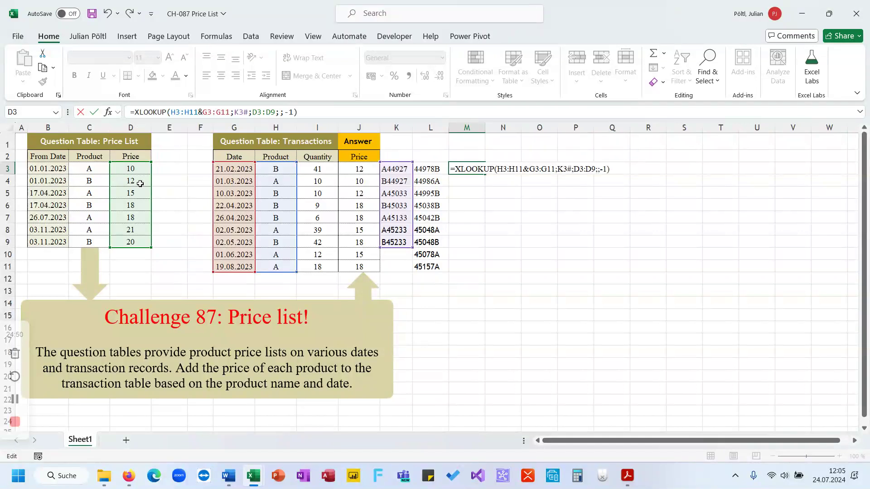
{"action": "key", "text": "Return"}
Check the results with the temporary formula =M3#=J3:J11 in N3 and delete it
{"action": "key", "text": "Up"}
{"action": "key", "text": "Right"}
{"action": "type", "text": "="}
{"action": "key", "text": "Left"}
{"action": "key", "text": "ctrl+shift+Down"}
{"action": "type", "text": "="}
{"action": "key", "text": "Left"}
{"action": "key", "text": "Left"}
{"action": "key", "text": "Left"}
{"action": "key", "text": "Left"}
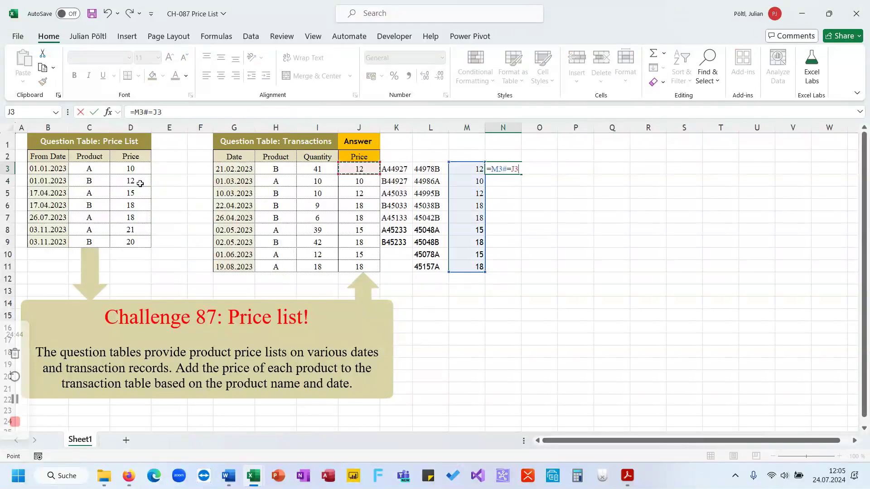
{"action": "key", "text": "ctrl+shift+Down"}
{"action": "key", "text": "Return"}
{"action": "key", "text": "Up"}
{"action": "key", "text": "Delete"}
{"action": "key", "text": "Left"}
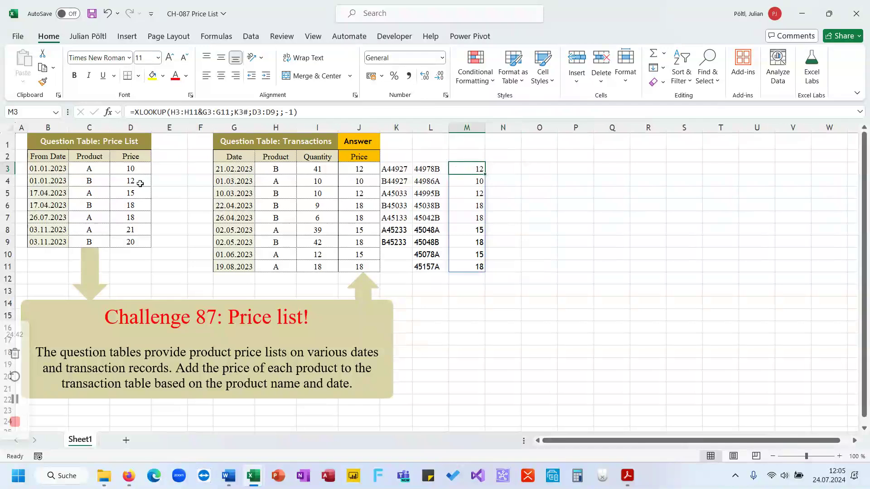
Cut C3:C9&B3:B9 from the formula in K3 and paste it over the K3# reference in M3's XLOOKUP
{"action": "left_click", "coordinate": [439, 169]}
{"action": "left_click", "coordinate": [396, 168]}
{"action": "left_click_drag", "start_coordinate": [192, 112], "coordinate": [134, 113]}
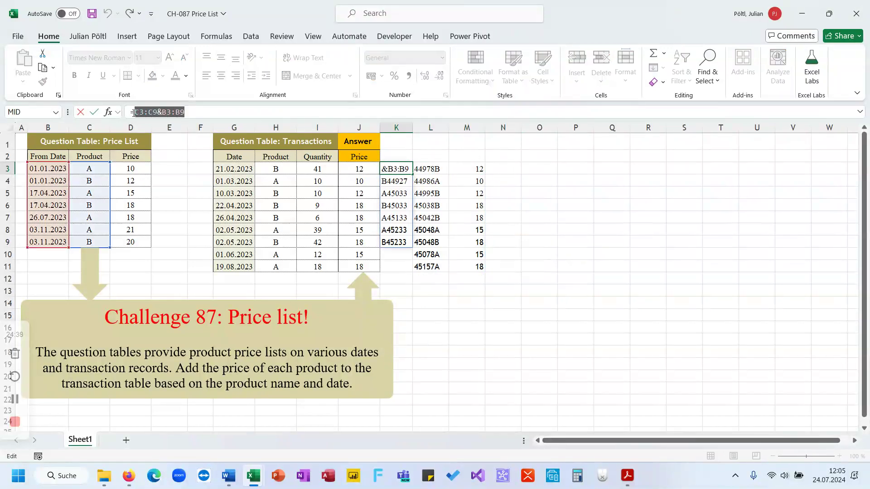
{"action": "key", "text": "ctrl+x"}
{"action": "key", "text": "Tab"}
{"action": "key", "text": "Tab"}
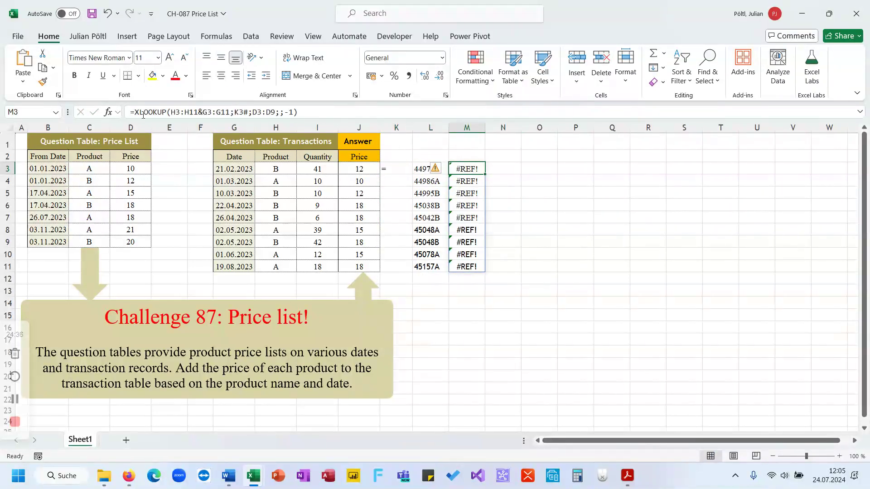
{"action": "double_click", "coordinate": [238, 112]}
{"action": "key", "text": "ctrl+v"}
{"action": "key", "text": "Return"}
{"action": "key", "text": "Up"}
Delete the helper columns K and L and select the XLOOKUP result cell K3
{"action": "left_click_drag", "start_coordinate": [399, 128], "coordinate": [417, 127]}
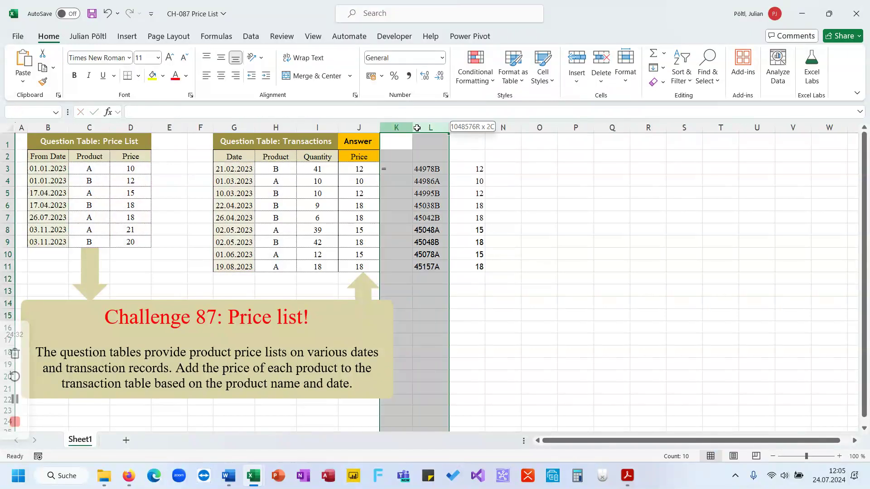
{"action": "key", "text": "ctrl+minus"}
{"action": "left_click", "coordinate": [411, 165]}
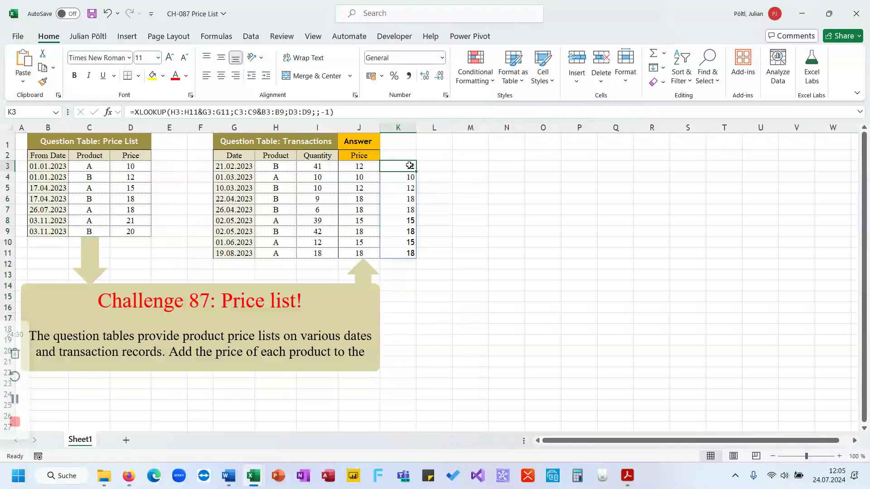
Change the lookup value in K3's XLOOKUP to G3:G11&H3:H11 so the date comes before the product
{"action": "left_click", "coordinate": [383, 114]}
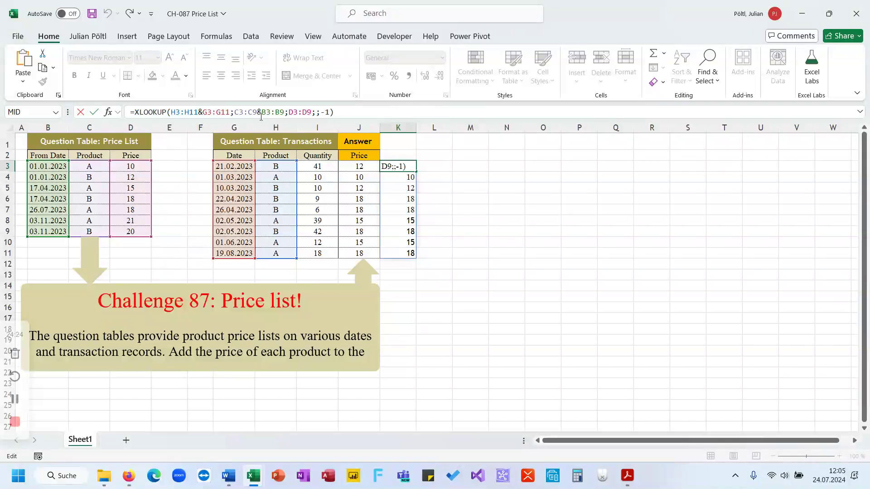
{"action": "left_click", "coordinate": [177, 113]}
{"action": "key", "text": "BackSpace"}
{"action": "type", "text": "g"}
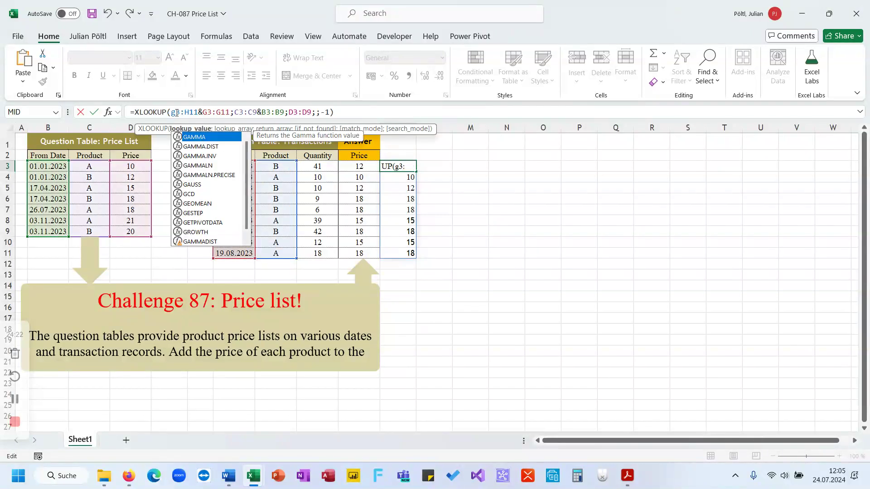
{"action": "left_click", "coordinate": [189, 114]}
{"action": "key", "text": "BackSpace"}
{"action": "type", "text": "g"}
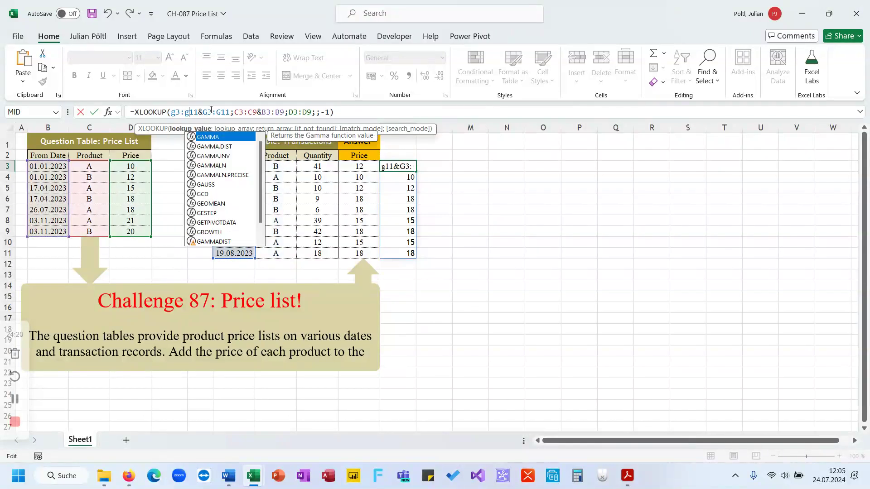
{"action": "left_click", "coordinate": [207, 111]}
{"action": "key", "text": "BackSpace"}
{"action": "type", "text": "h"}
{"action": "left_click", "coordinate": [221, 112]}
{"action": "key", "text": "BackSpace"}
{"action": "type", "text": "h"}
Change the lookup array in K3's XLOOKUP to B3:B9&C3:C9 and commit the formula
{"action": "left_click", "coordinate": [239, 112]}
{"action": "key", "text": "BackSpace"}
{"action": "type", "text": "b"}
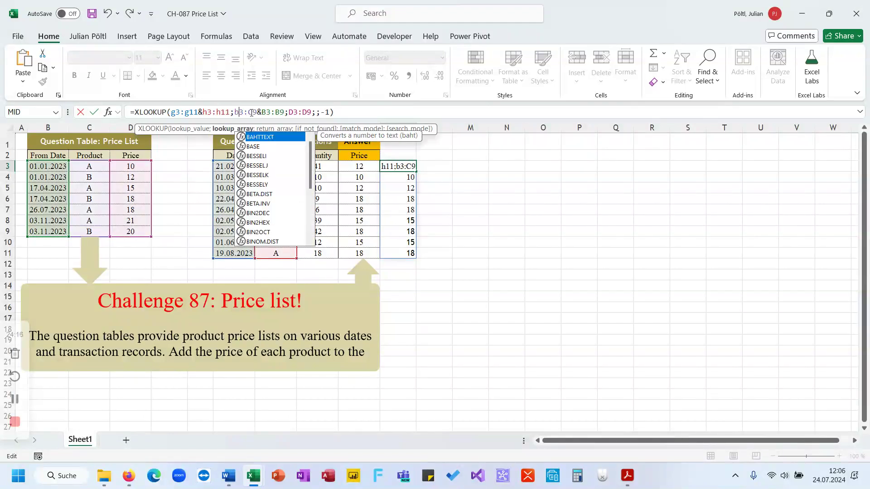
{"action": "left_click", "coordinate": [253, 112]}
{"action": "key", "text": "BackSpace"}
{"action": "type", "text": "b"}
{"action": "left_click", "coordinate": [266, 112]}
{"action": "key", "text": "BackSpace"}
{"action": "type", "text": "c"}
{"action": "left_click", "coordinate": [280, 112]}
{"action": "key", "text": "BackSpace"}
{"action": "type", "text": "c"}
{"action": "key", "text": "Return"}
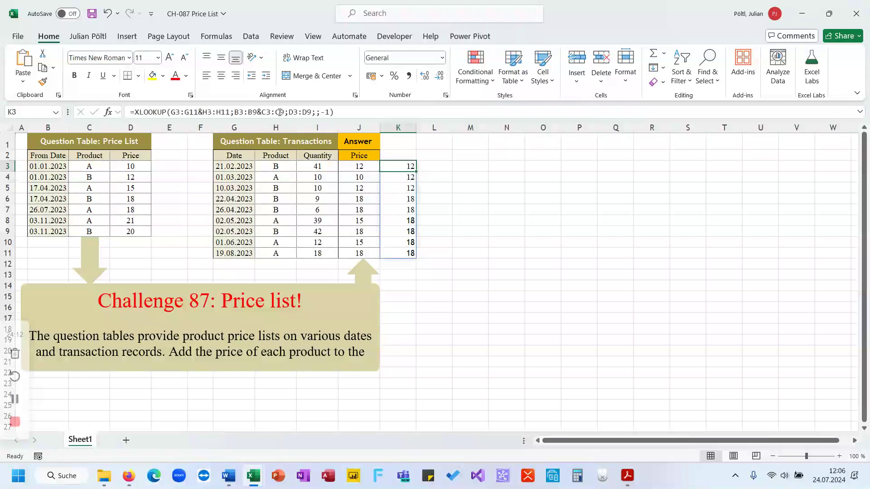
Compare the date-first results in column K with the answer prices in column J, and undo the key order change in K3
{"action": "key", "text": "Right"}
{"action": "key", "text": "Down"}
{"action": "key", "text": "Left"}
{"action": "key", "text": "Left"}
{"action": "key", "text": "Down"}
{"action": "key", "text": "Down"}
{"action": "key", "text": "ctrl+z"}
{"action": "left_click", "coordinate": [205, 113]}
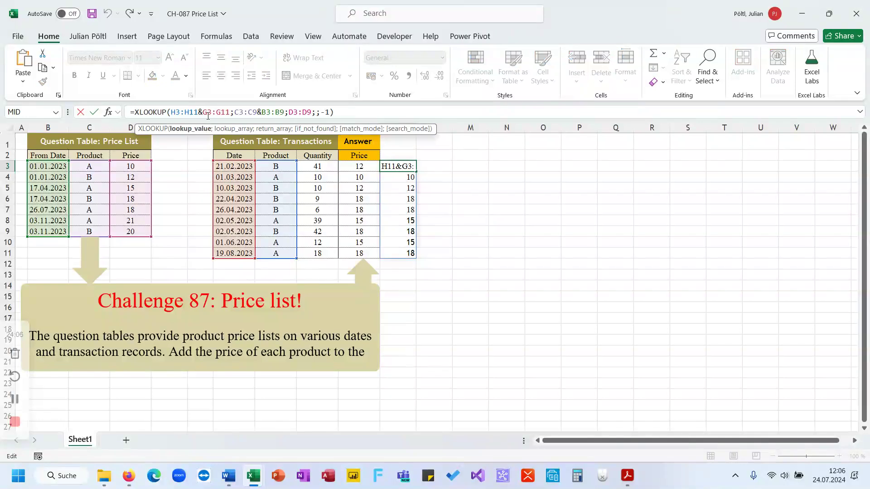
{"action": "key", "text": "Escape"}
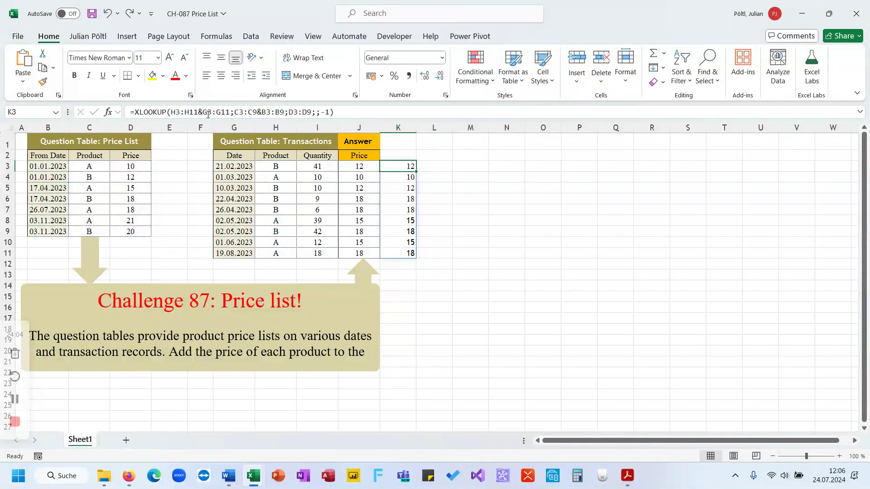
Restore the date-first key order in K3's XLOOKUP and open the formula to show its referenced ranges
{"action": "key", "text": "ctrl+z"}
{"action": "key", "text": "ctrl+z"}
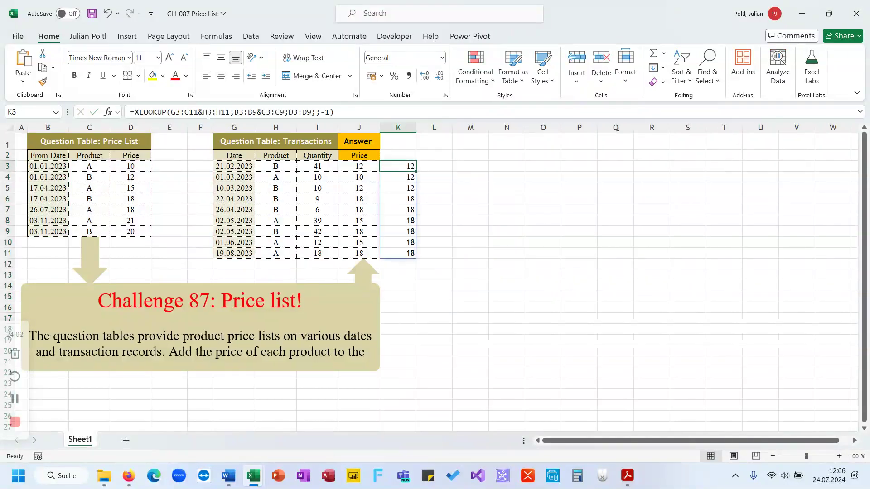
{"action": "key", "text": "F2"}
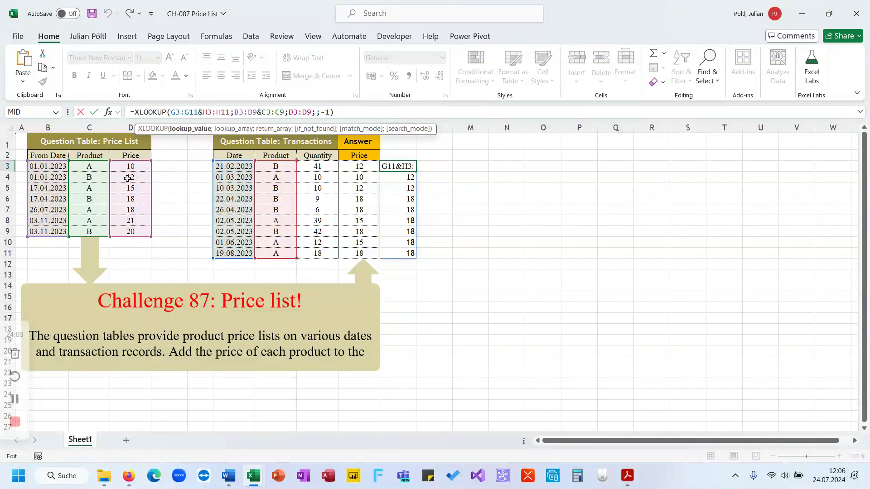